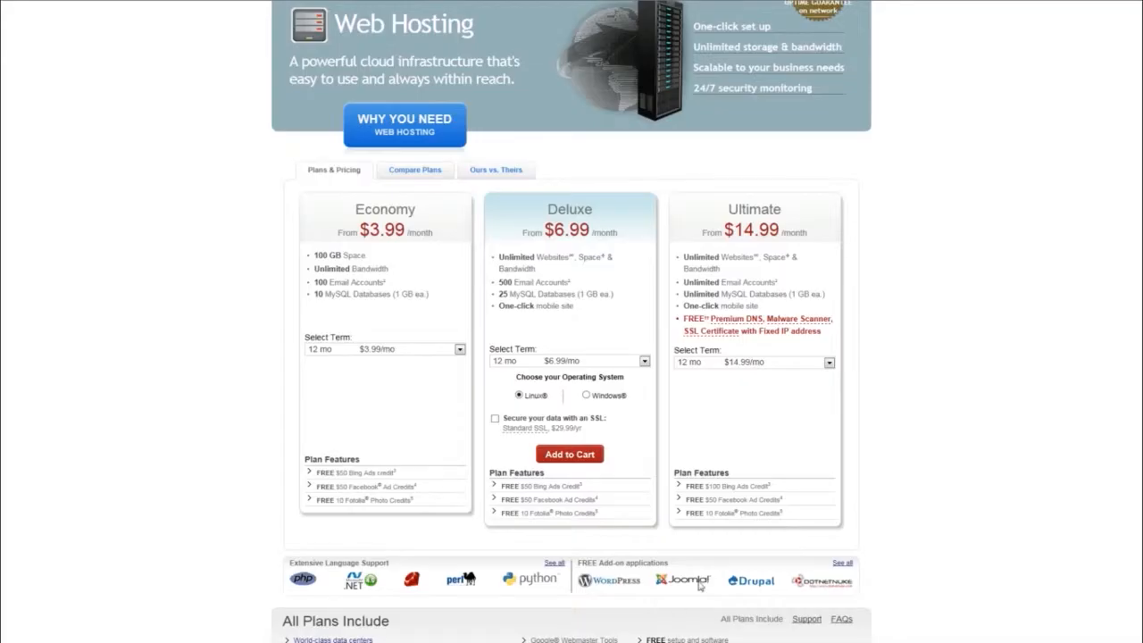
left_click(672, 579)
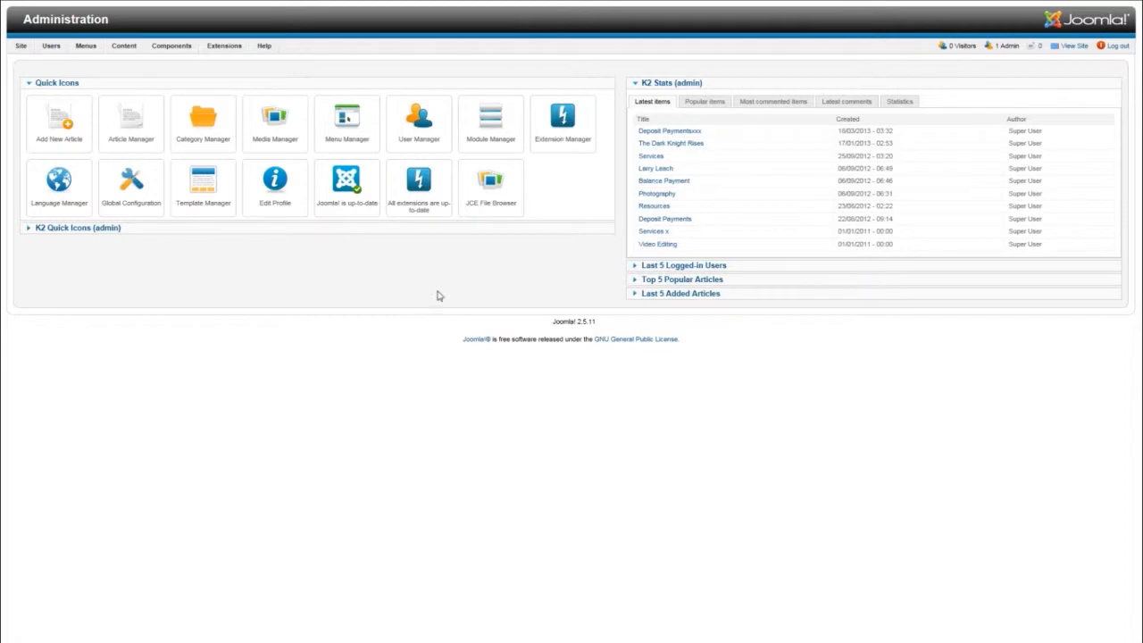
left_click(428, 286)
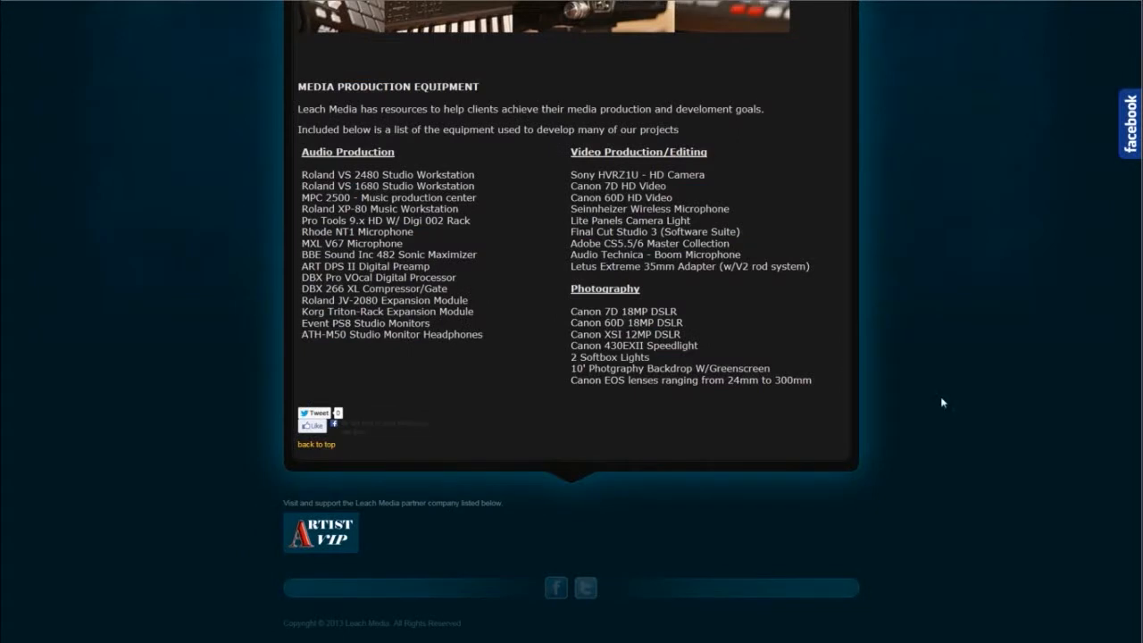
Open the home page of the Leach Media website from its Resources page
scroll(941, 401, "up", 3)
left_click(312, 107)
left_click(316, 107)
left_click(316, 106)
left_click(316, 106)
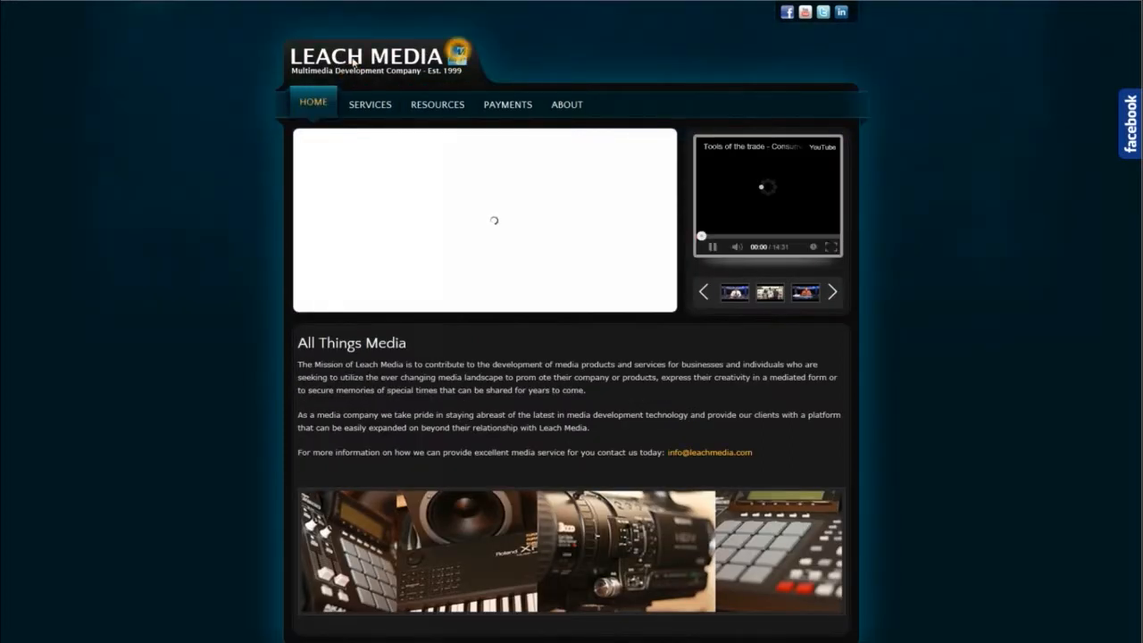
left_click(411, 69)
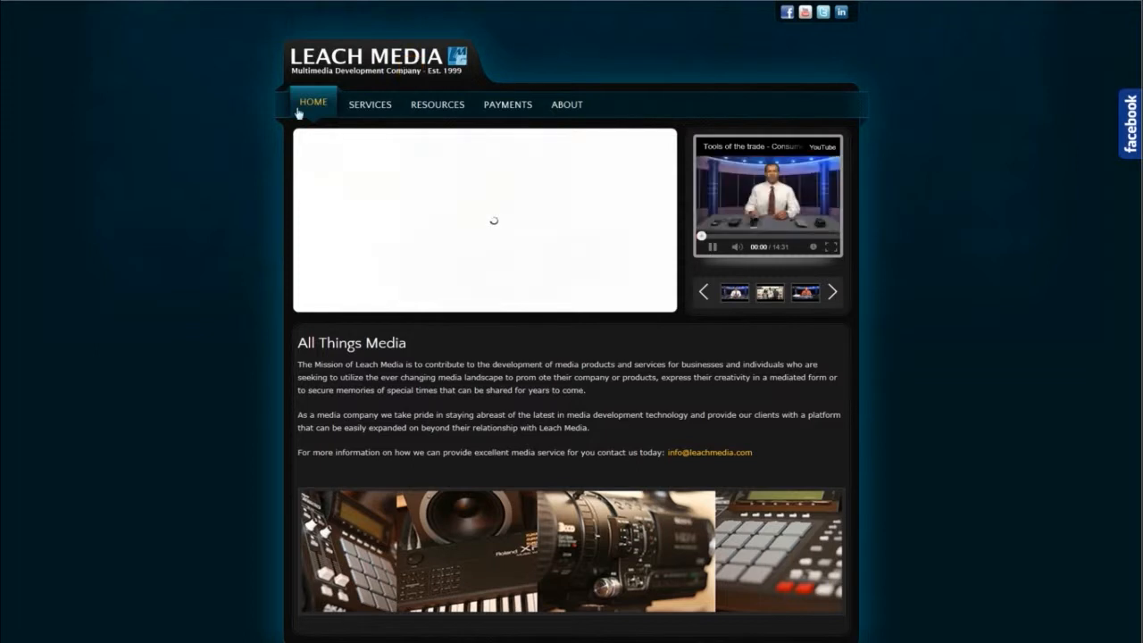
left_click(247, 105)
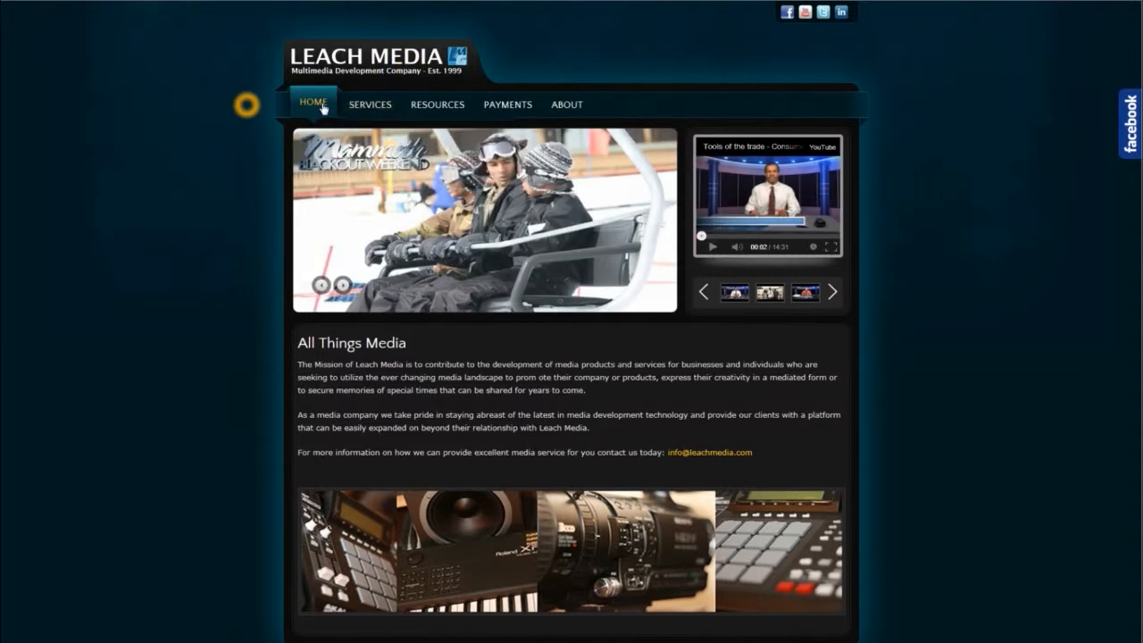
Examine the submenus under Services, Payments and About in the website's navigation bar
mouse_move(359, 109)
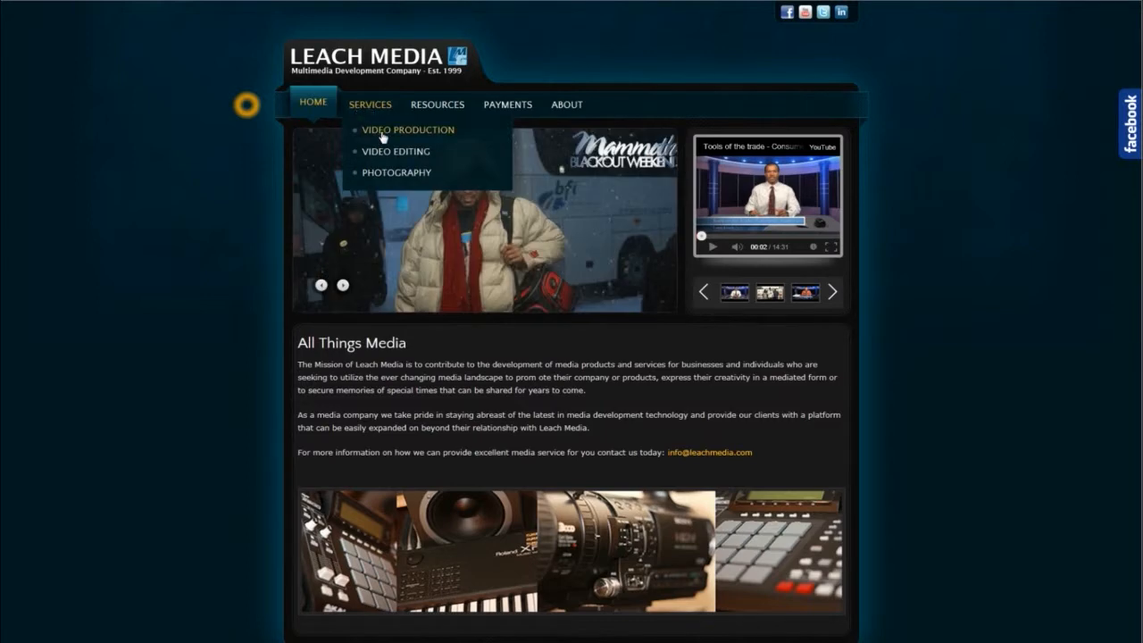
mouse_move(505, 110)
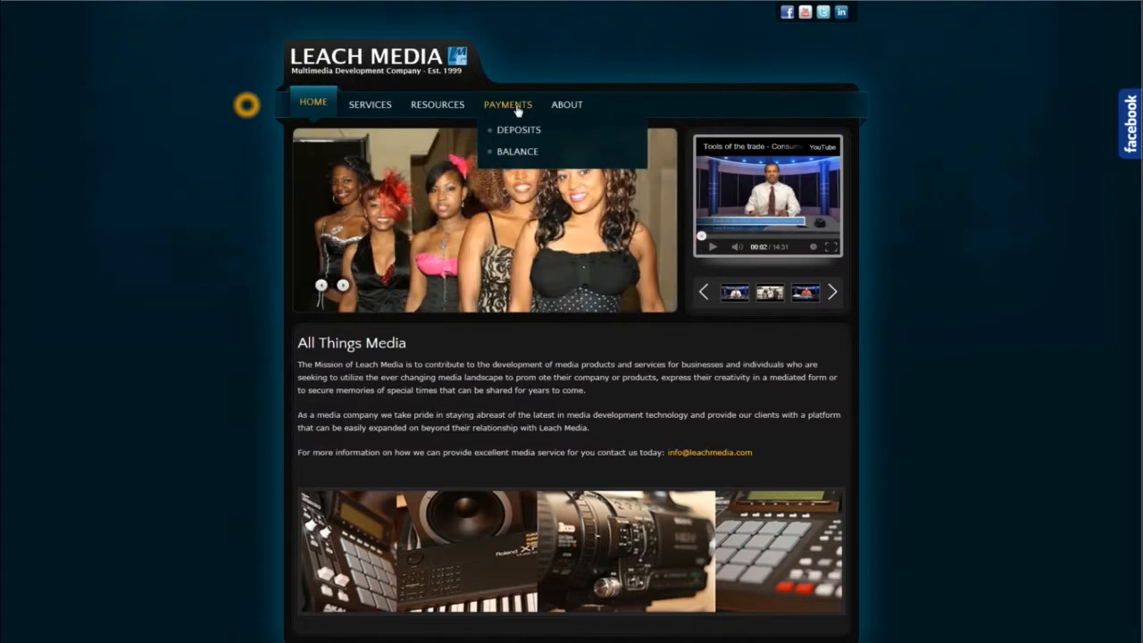
mouse_move(562, 106)
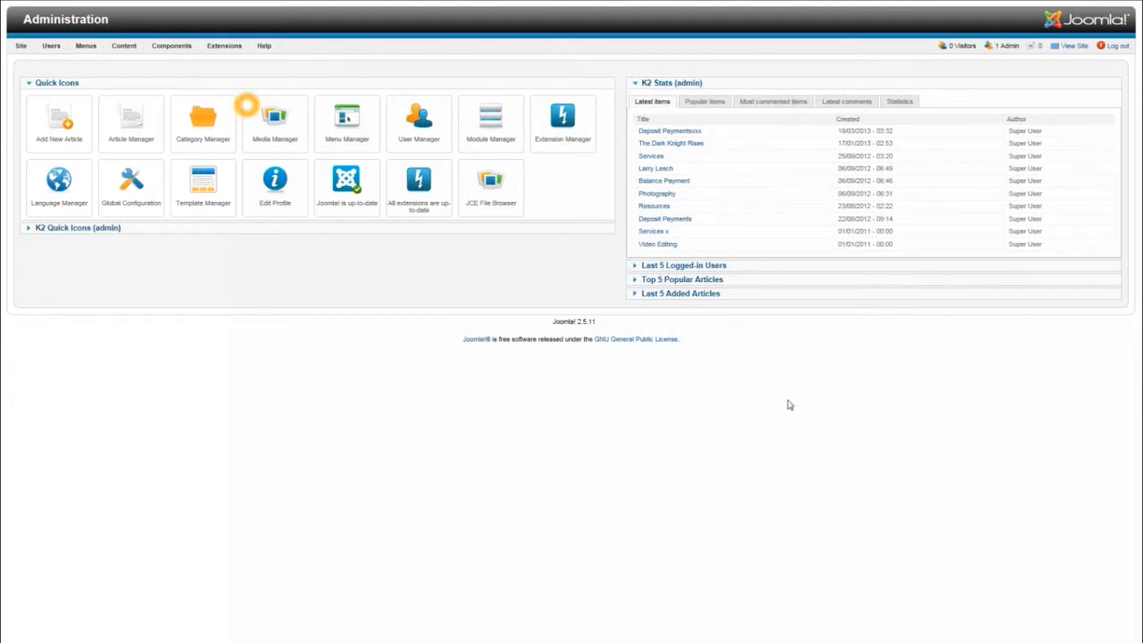
Open the Main Menu's item list in the Joomla administration and compare it with the website's navigation bar
mouse_move(85, 47)
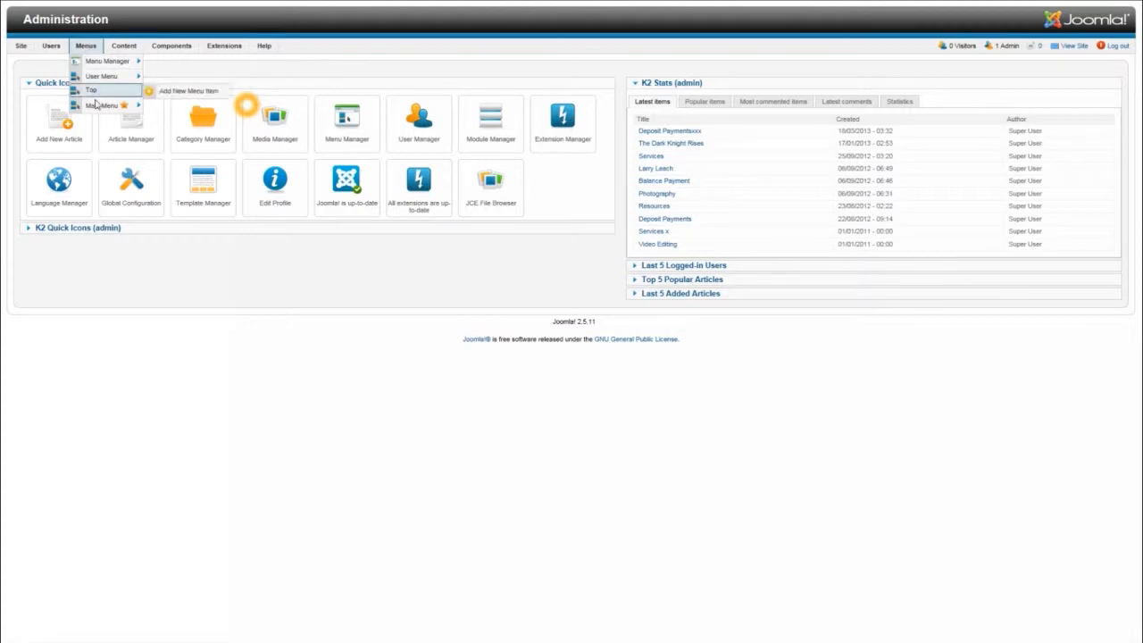
mouse_move(96, 109)
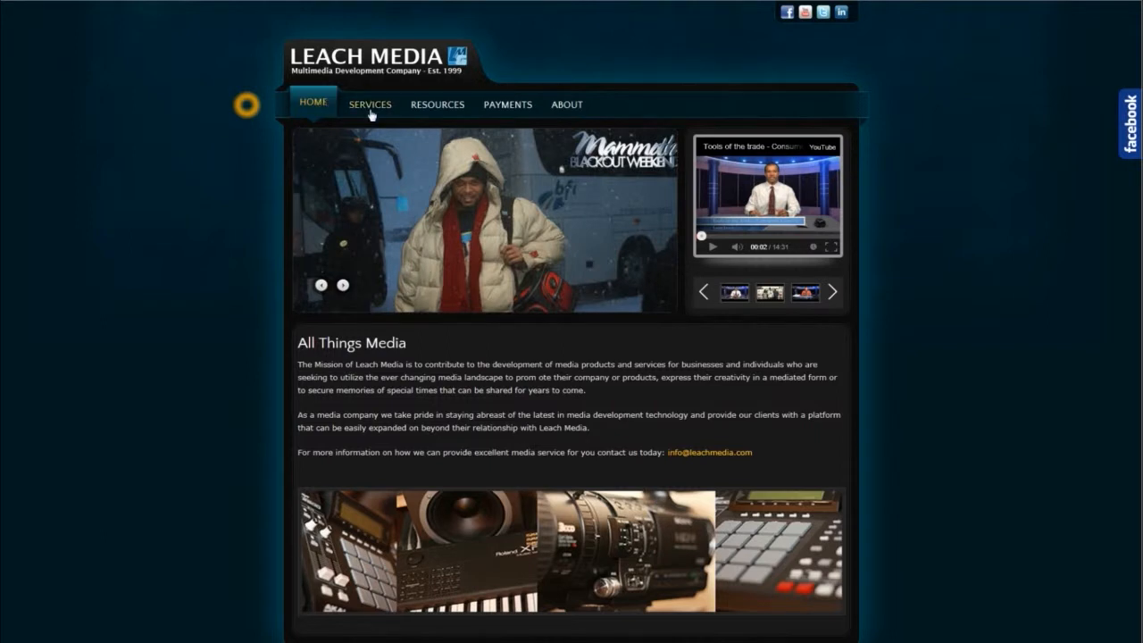
mouse_move(545, 106)
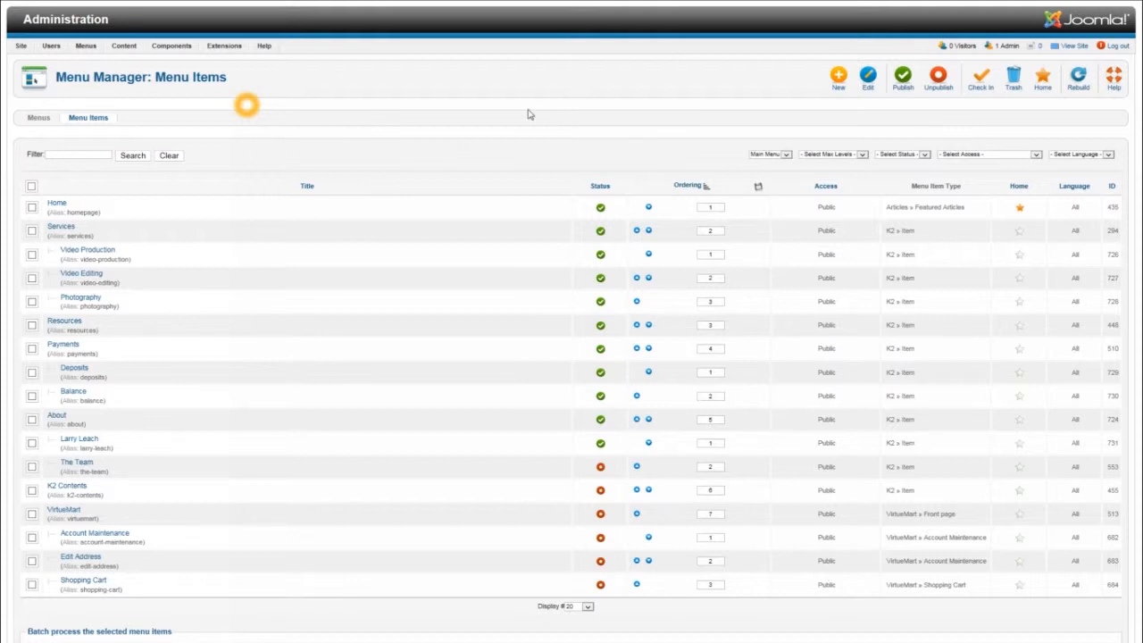
Create a new Main Menu item of the type External URL
left_click(838, 78)
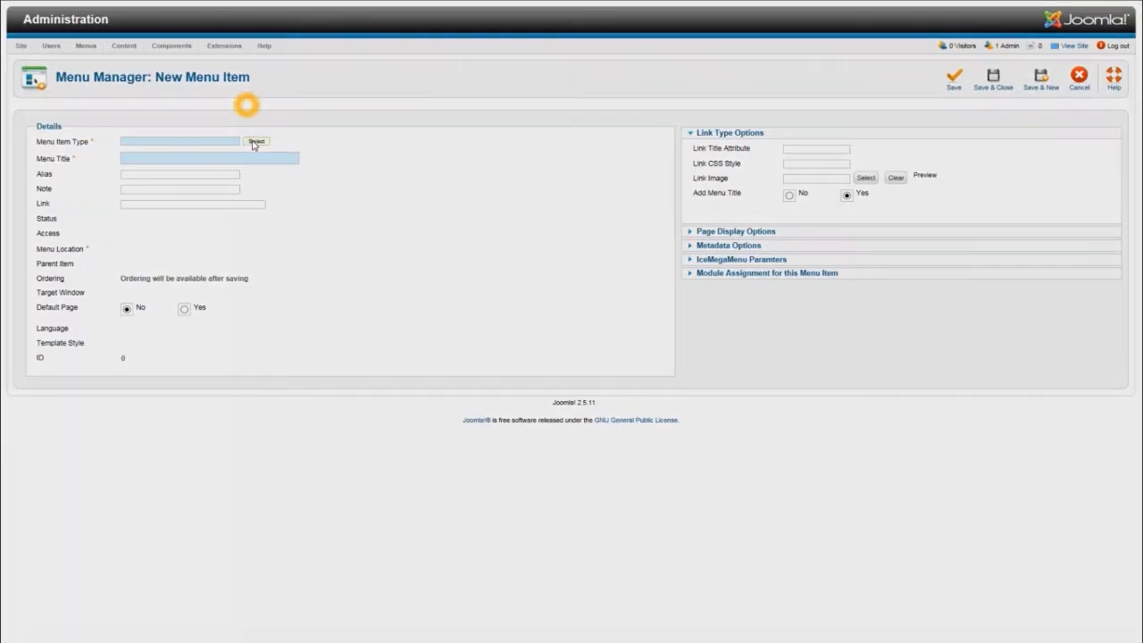
left_click(255, 142)
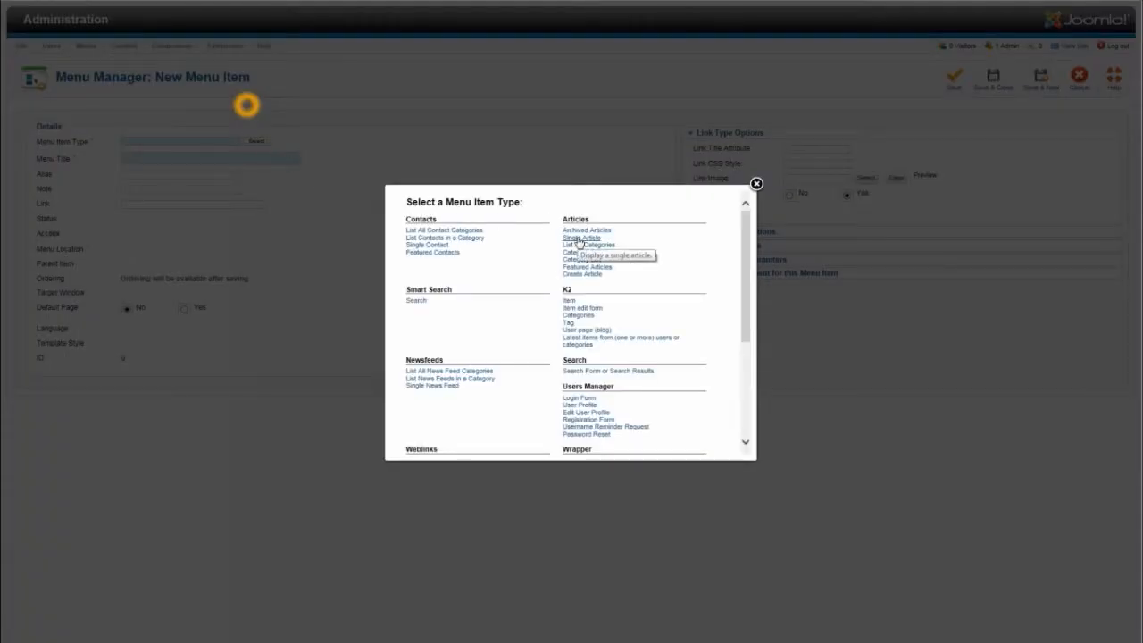
scroll(586, 348, "down", 2)
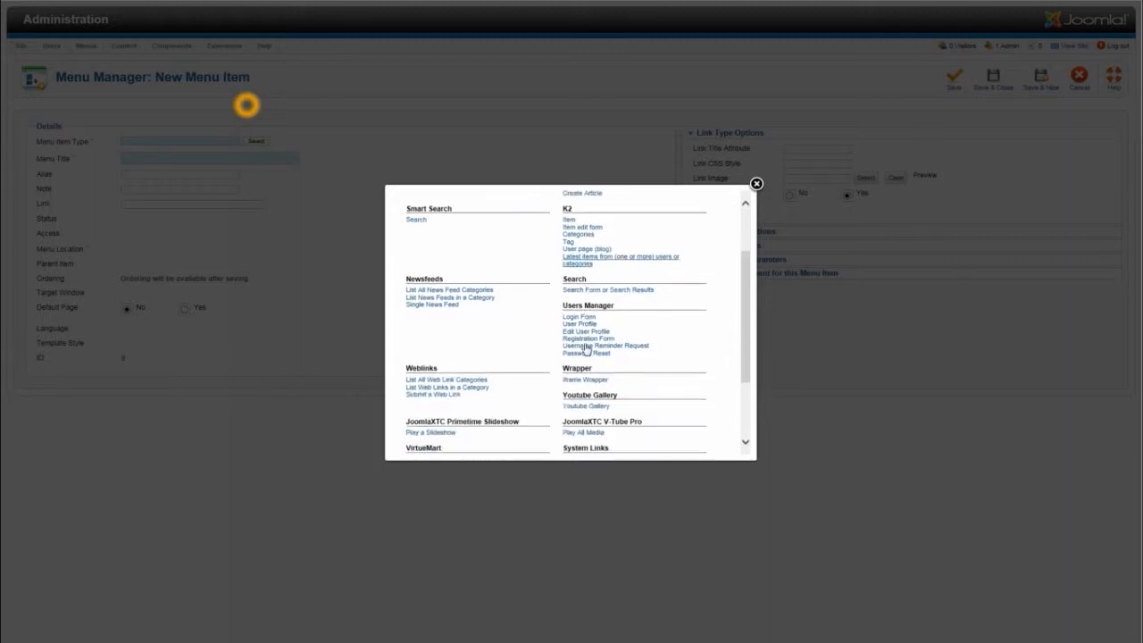
scroll(585, 348, "down", 3)
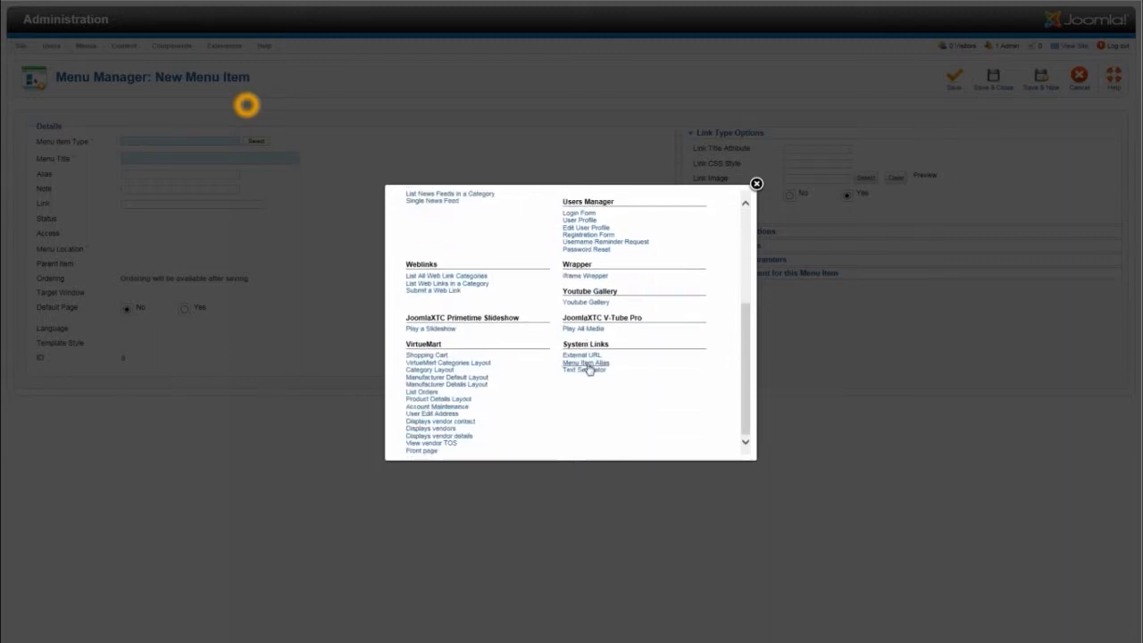
left_click(585, 355)
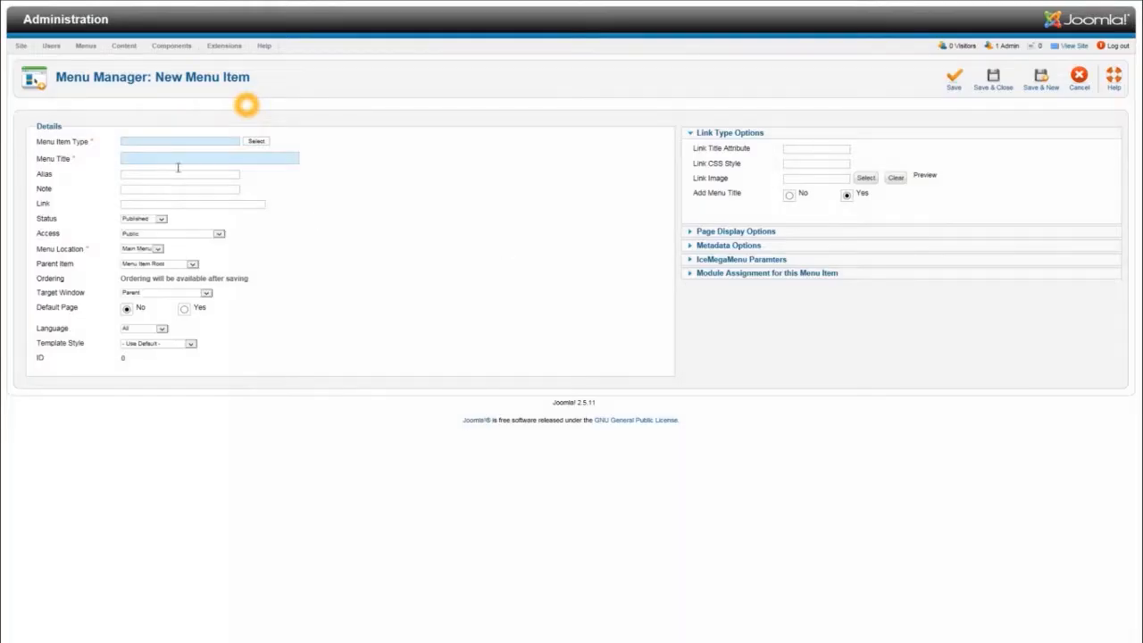
Title the new menu item Test-Item and save it
left_click(179, 159)
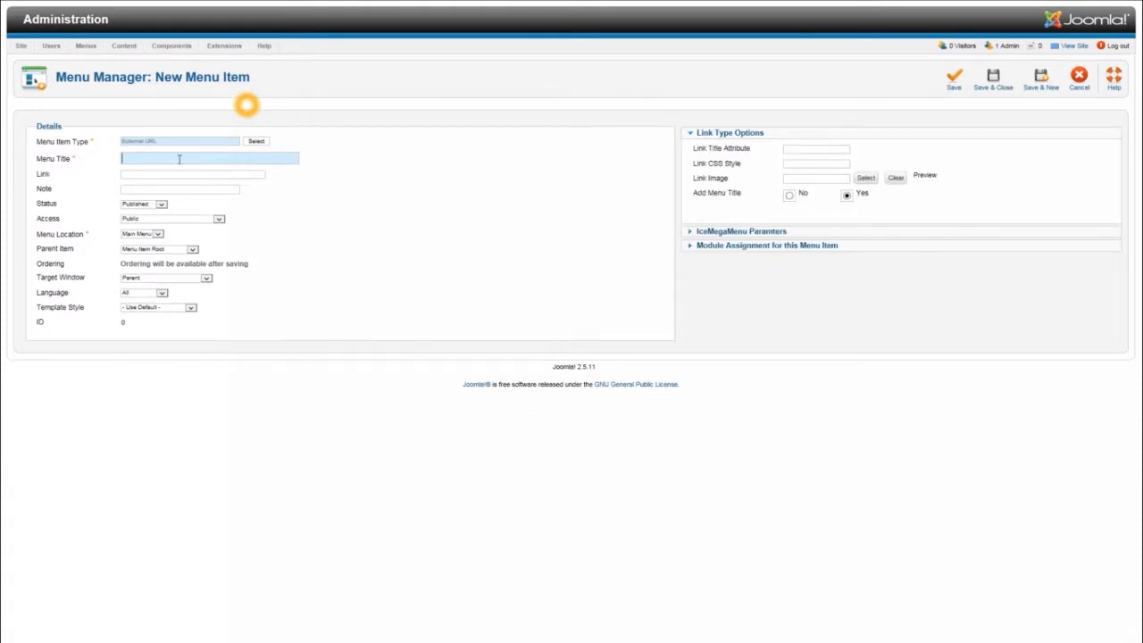
type("TestItem")
key("BackSpace")
key("BackSpace")
type("-Item")
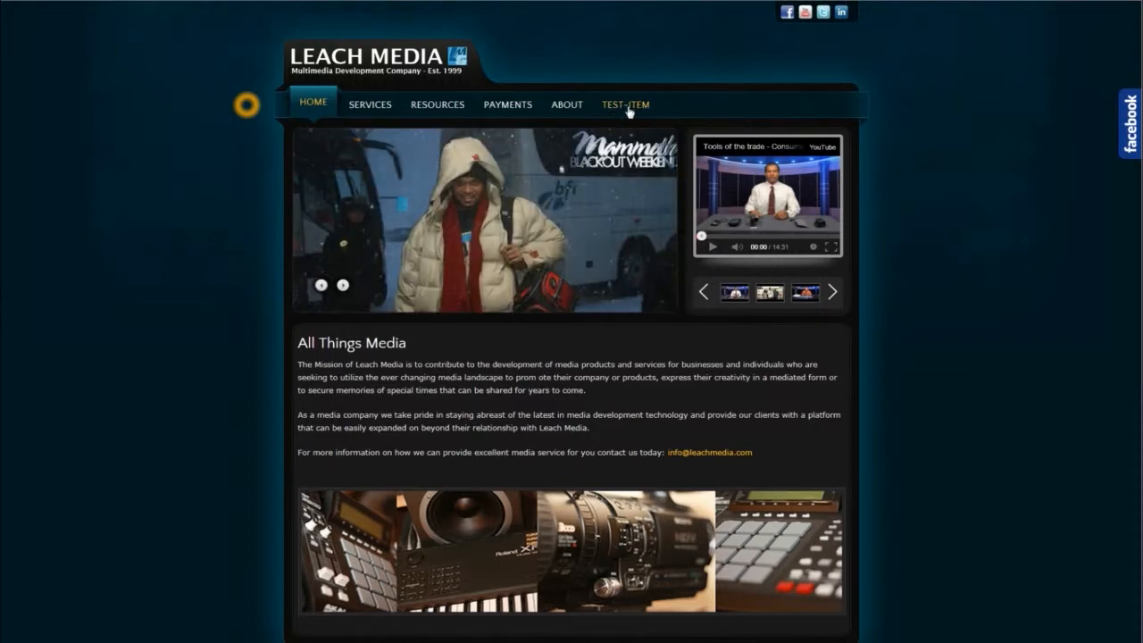
Check for Test-Item in the website's navigation bar and in the Menu Manager's item list
mouse_move(499, 107)
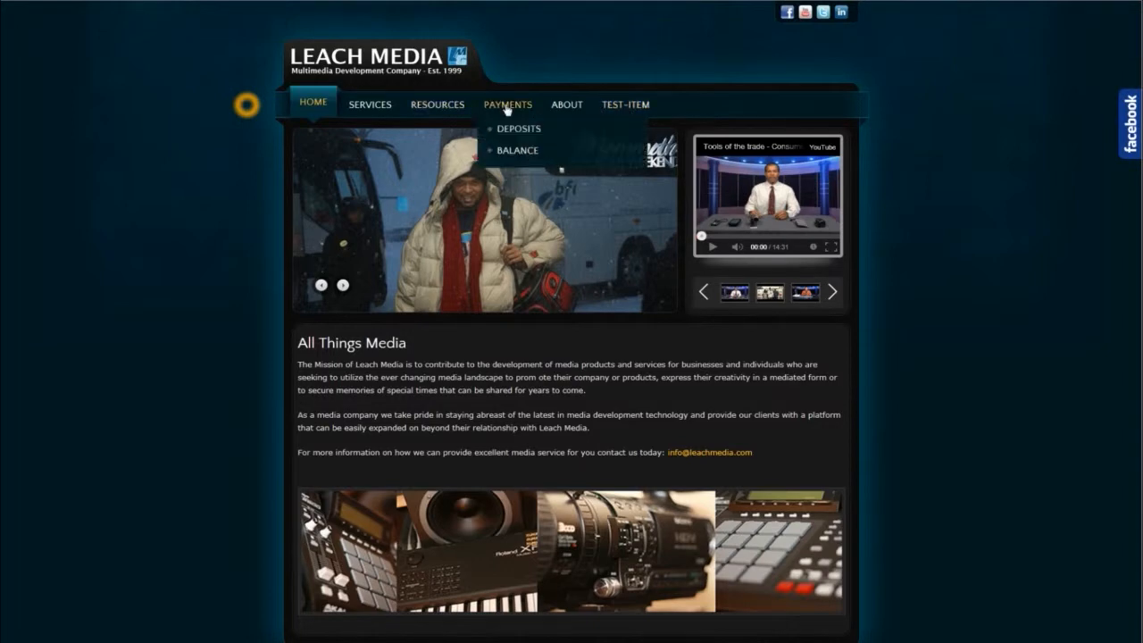
mouse_move(377, 108)
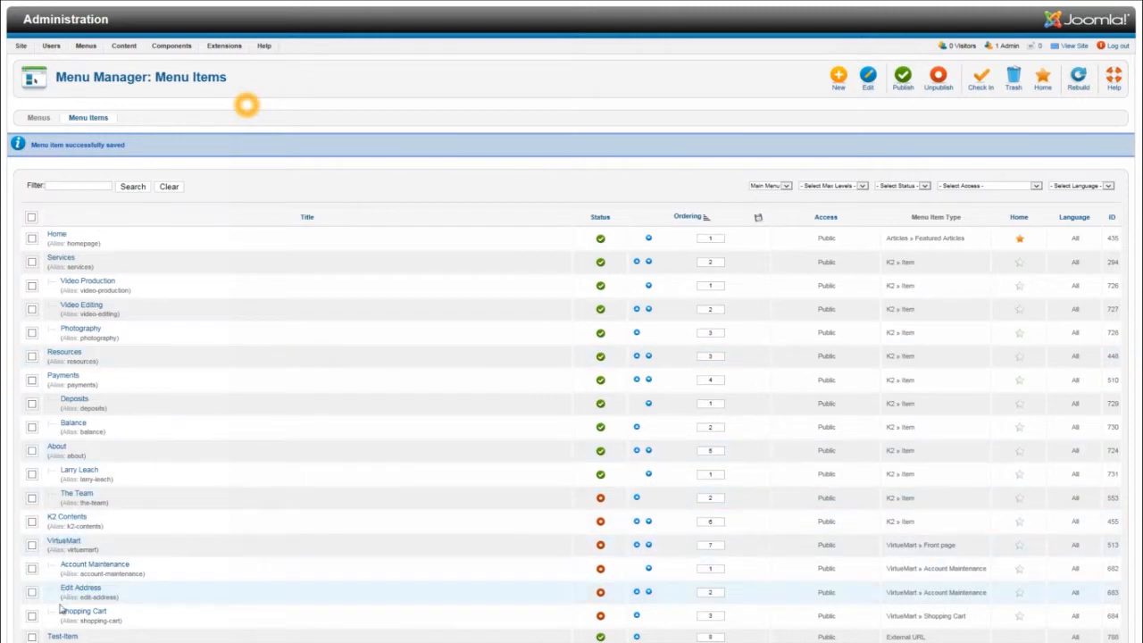
scroll(61, 609, "down", 3)
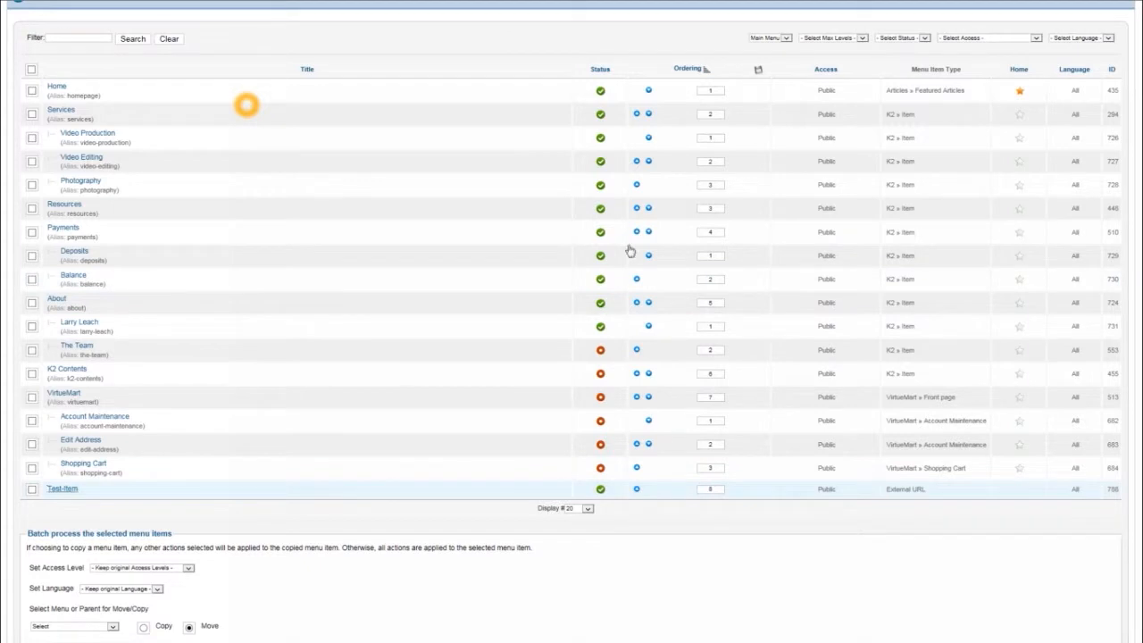
scroll(246, 105, "up", 4)
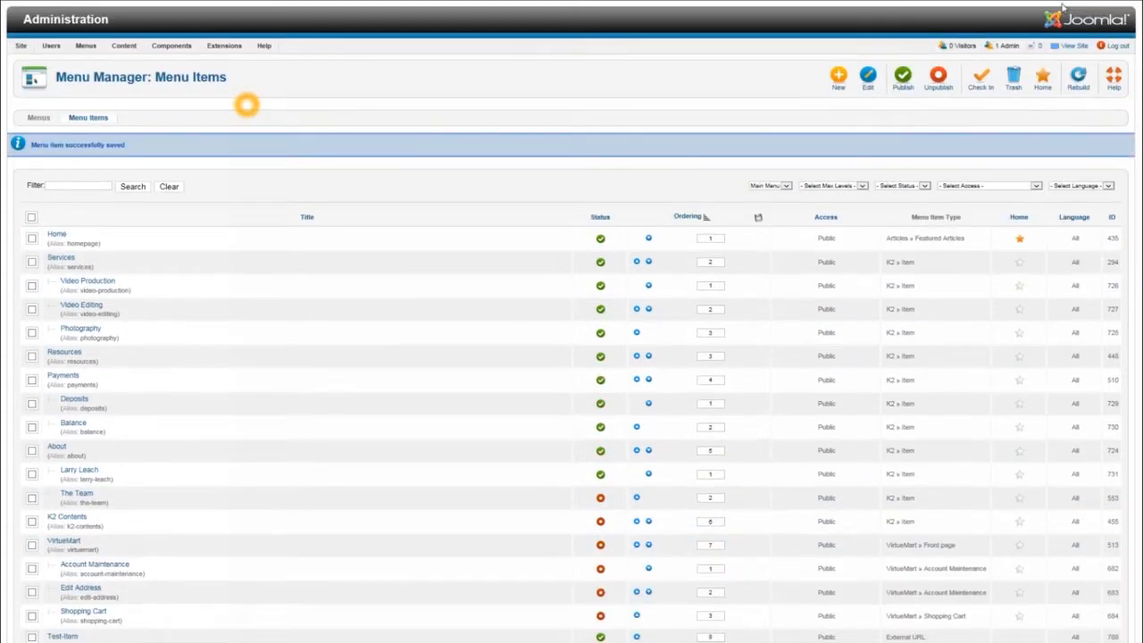
Switch to the live website and examine the Services submenu and the Resources page's content
key("ctrl+Tab")
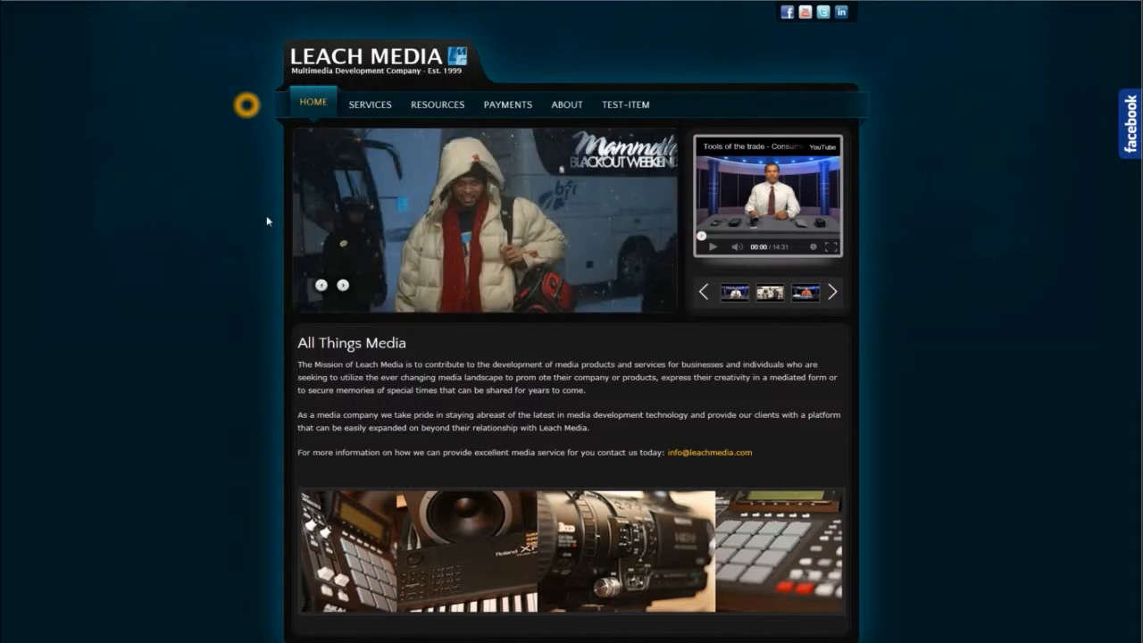
mouse_move(375, 112)
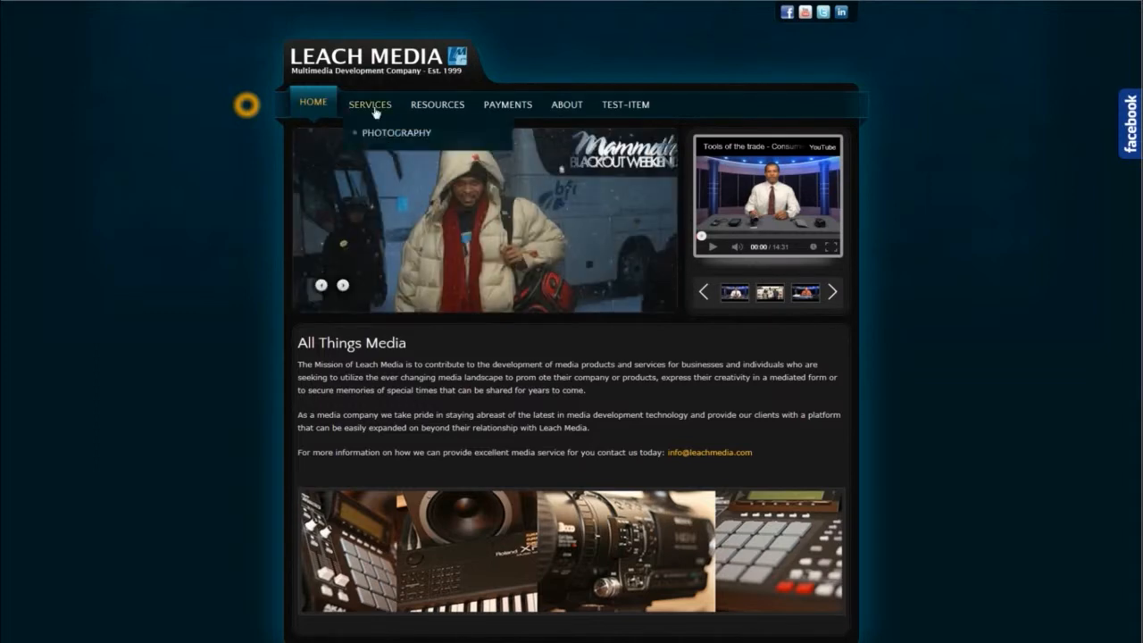
left_click(436, 106)
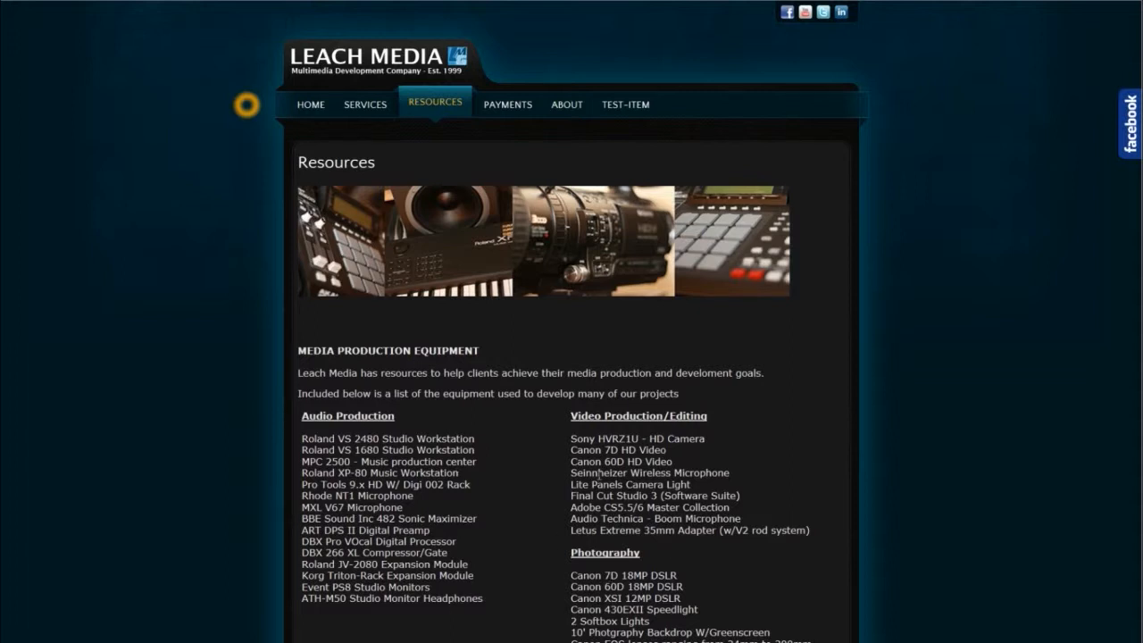
scroll(563, 483, "down", 3)
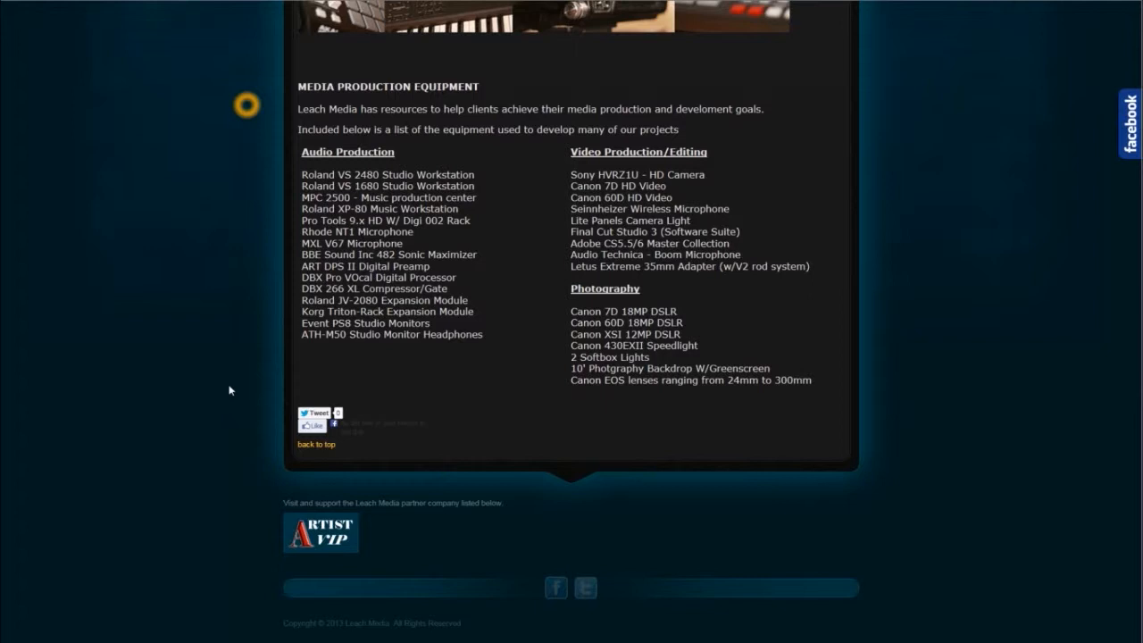
scroll(223, 388, "up", 3)
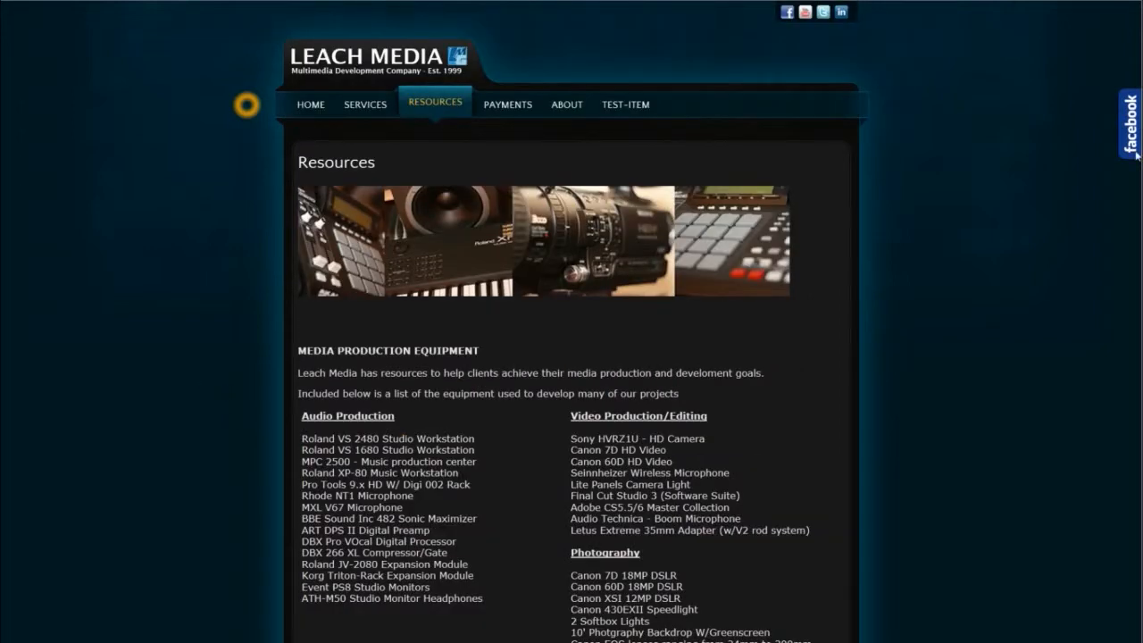
mouse_move(1137, 157)
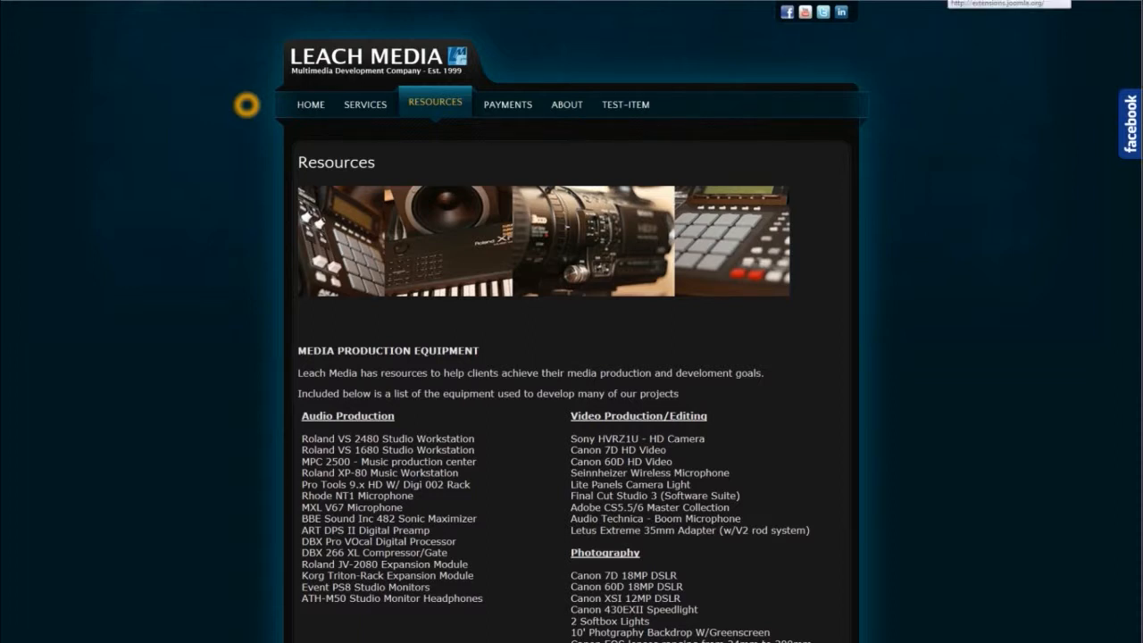
Open the Joomla Extensions Directory and look through its extension categories and featured extensions
left_click(949, 0)
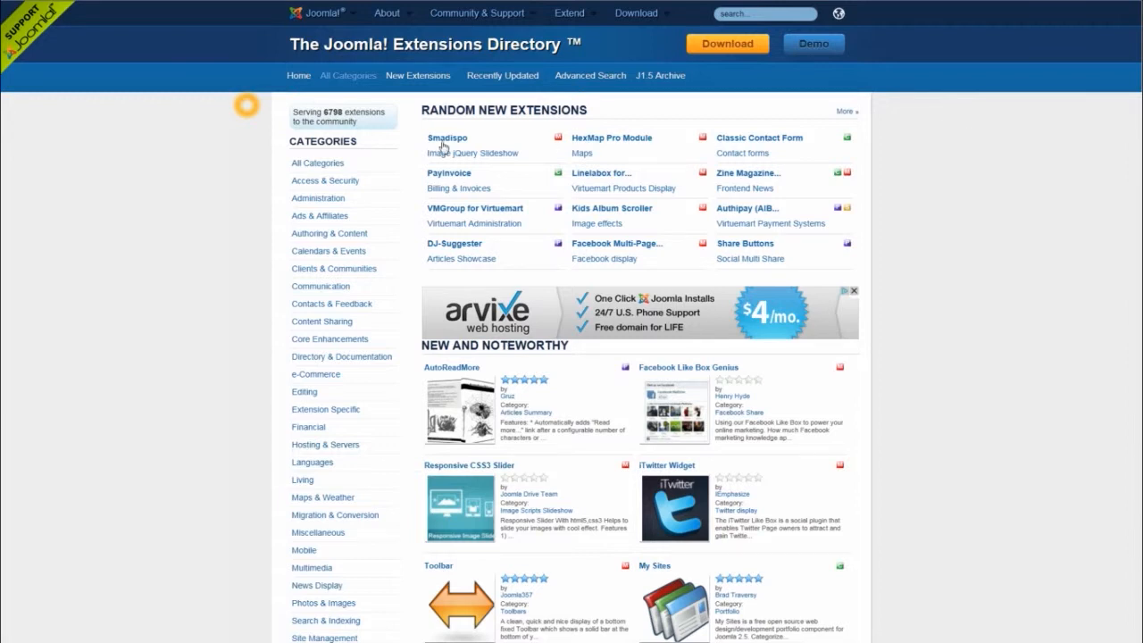
scroll(352, 165, "down", 2)
scroll(353, 165, "up", 2)
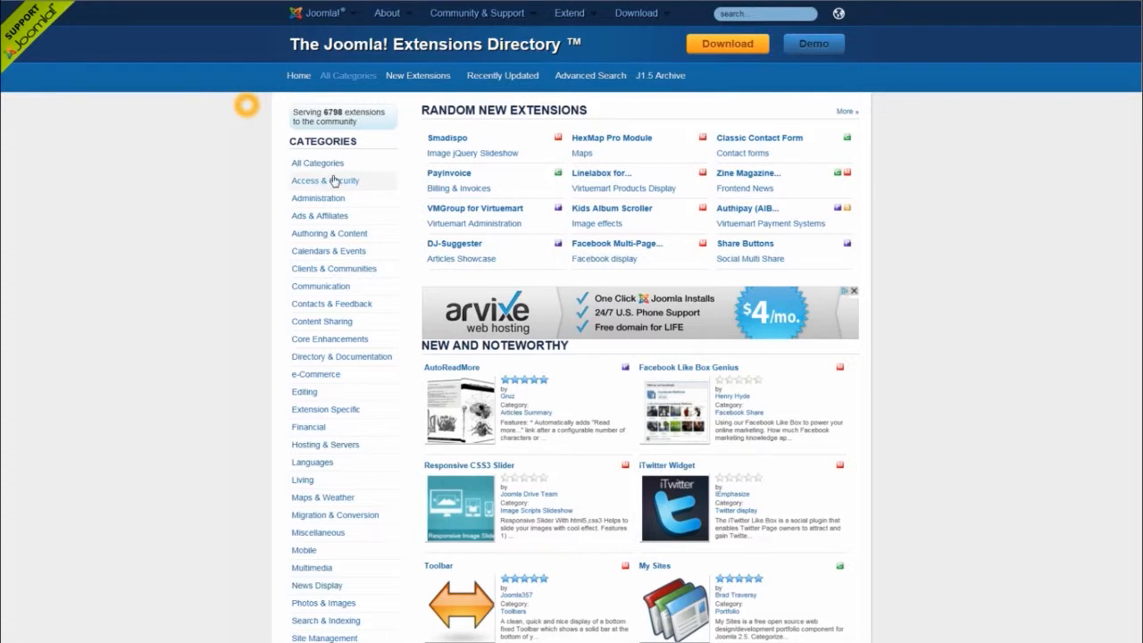
scroll(333, 181, "down", 3)
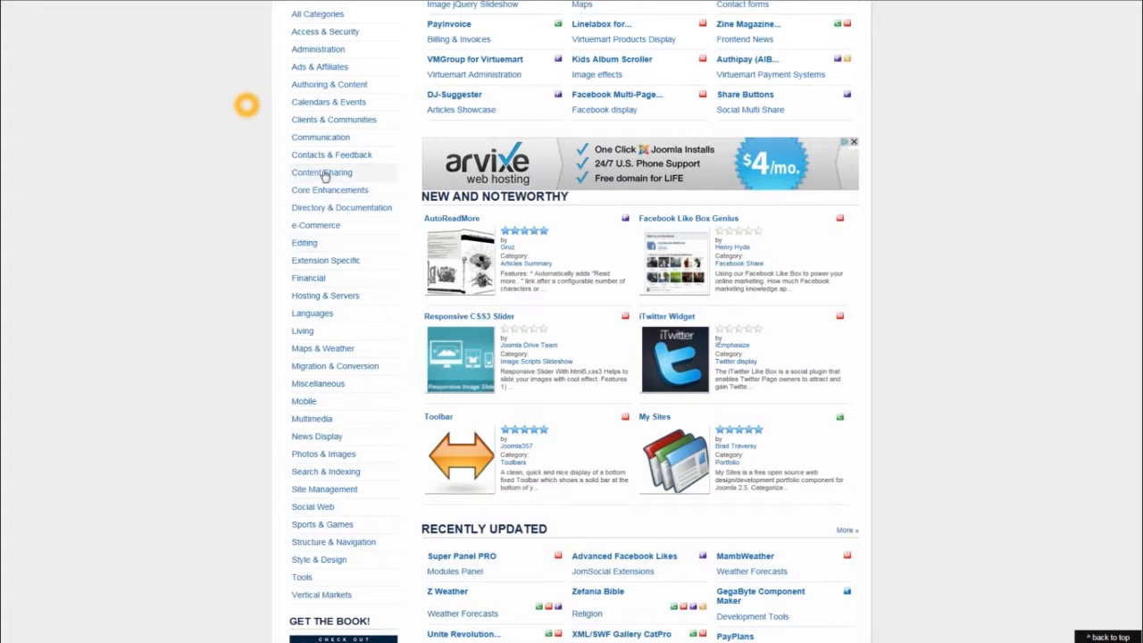
scroll(324, 175, "up", 3)
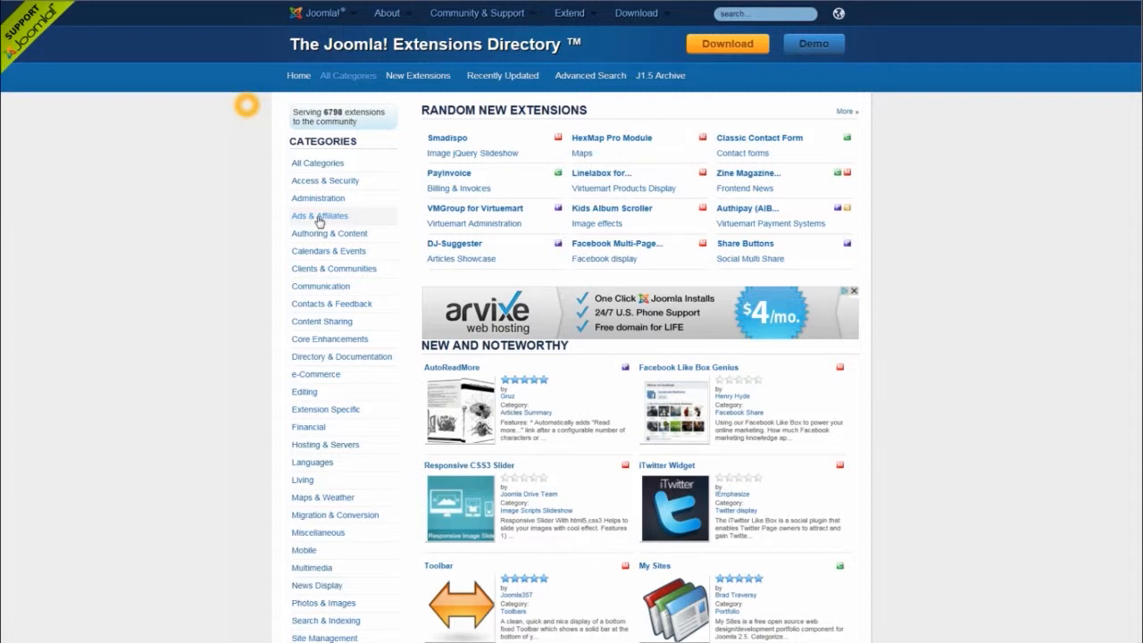
Open the Ads & Affiliates category and look through its popular and new extensions
left_click(319, 221)
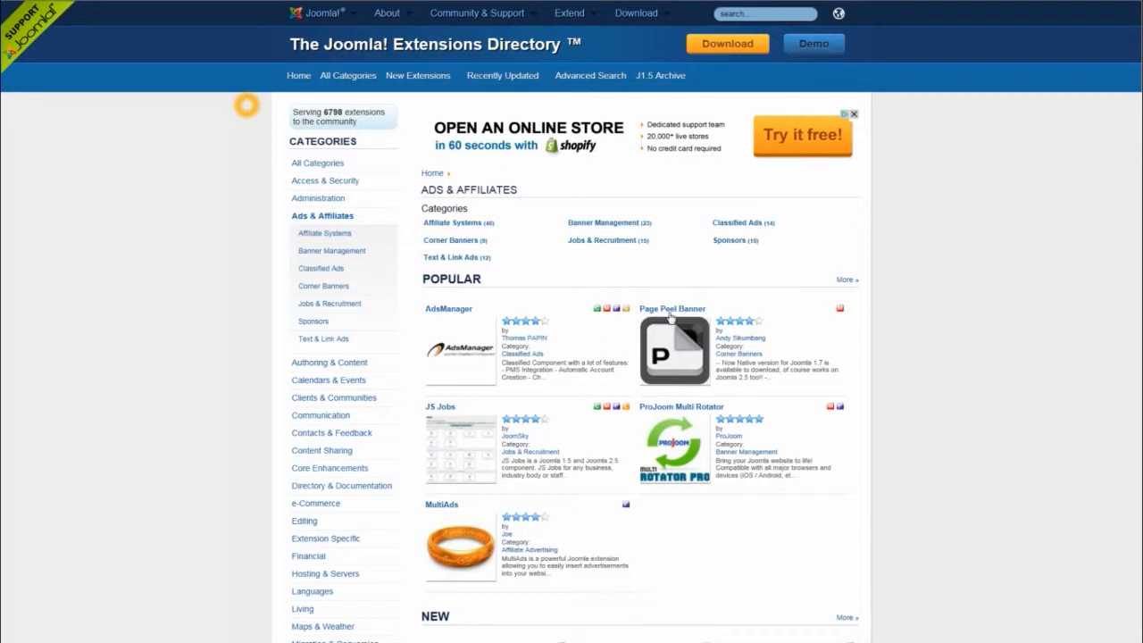
scroll(474, 452, "down", 1)
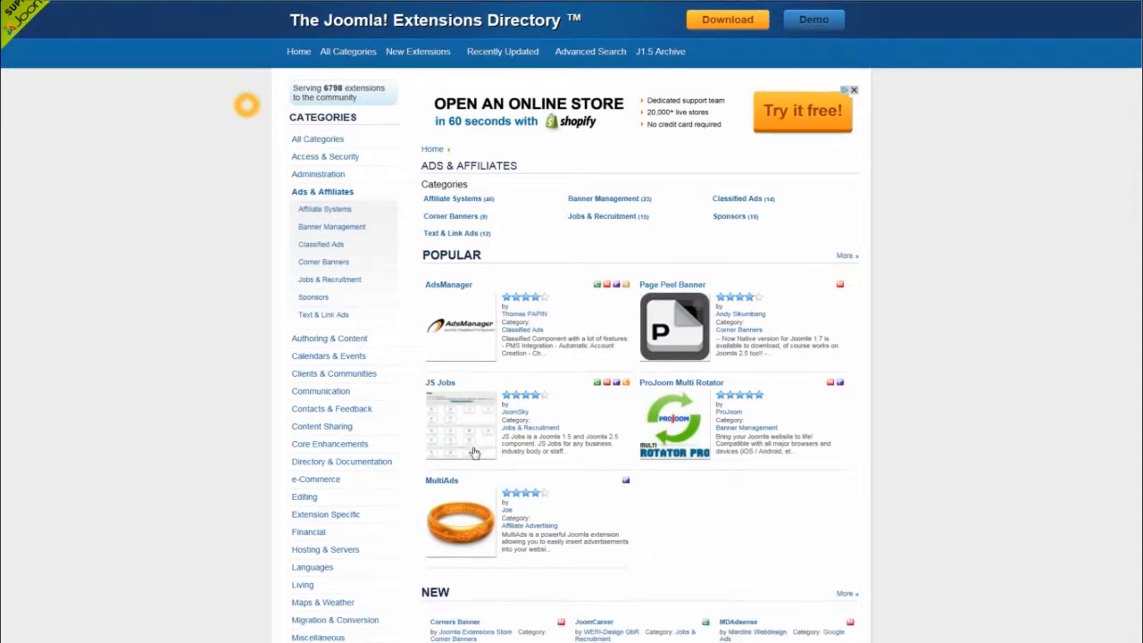
scroll(473, 452, "down", 3)
scroll(474, 455, "up", 3)
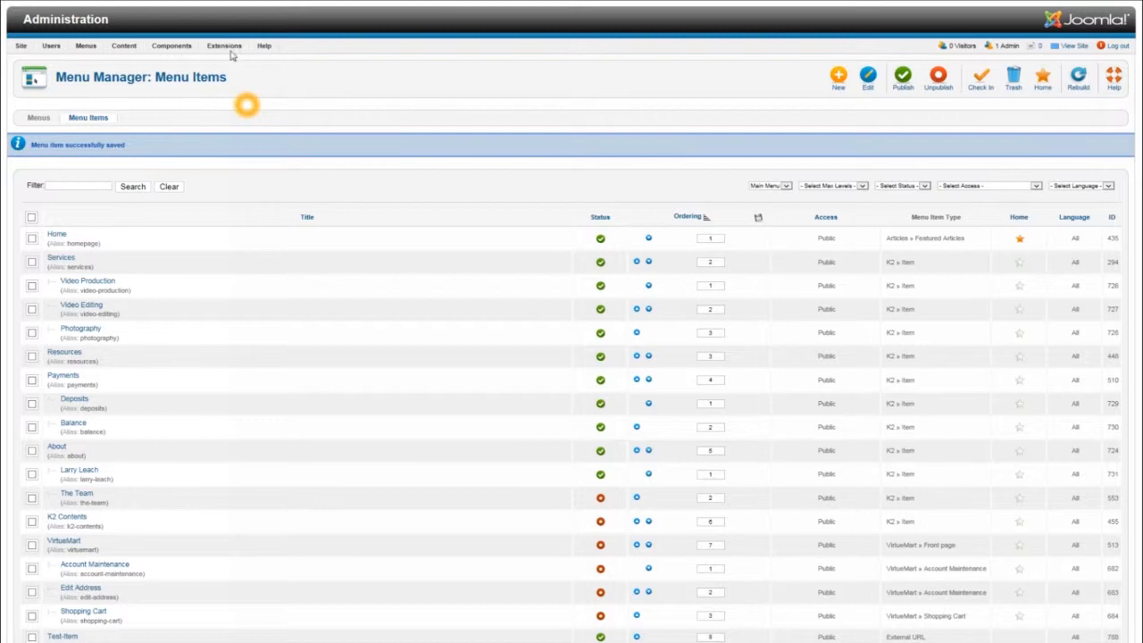
Open the Extension Manager's Install page, view the AdsManager extension's listing, and check the package file chooser without choosing a file
mouse_move(224, 51)
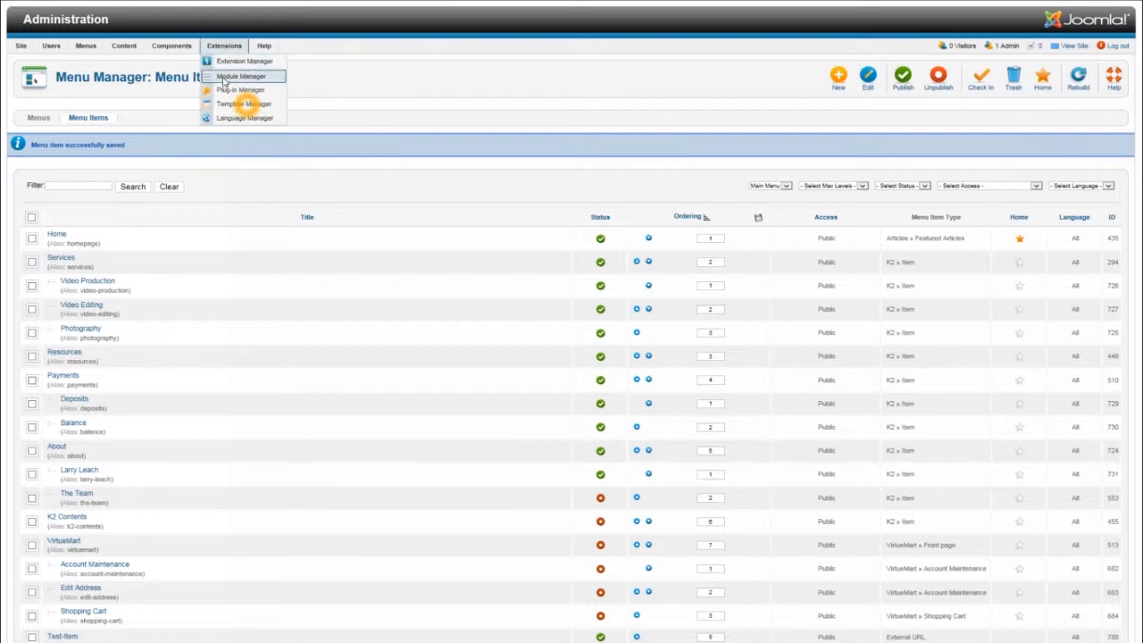
left_click(223, 61)
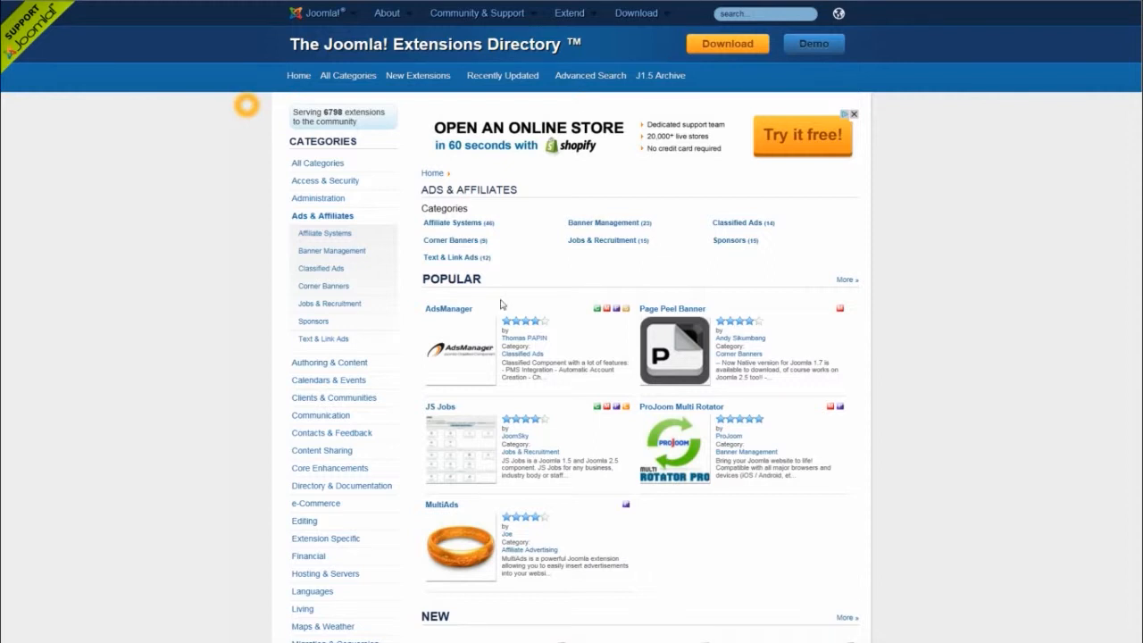
left_click(456, 308)
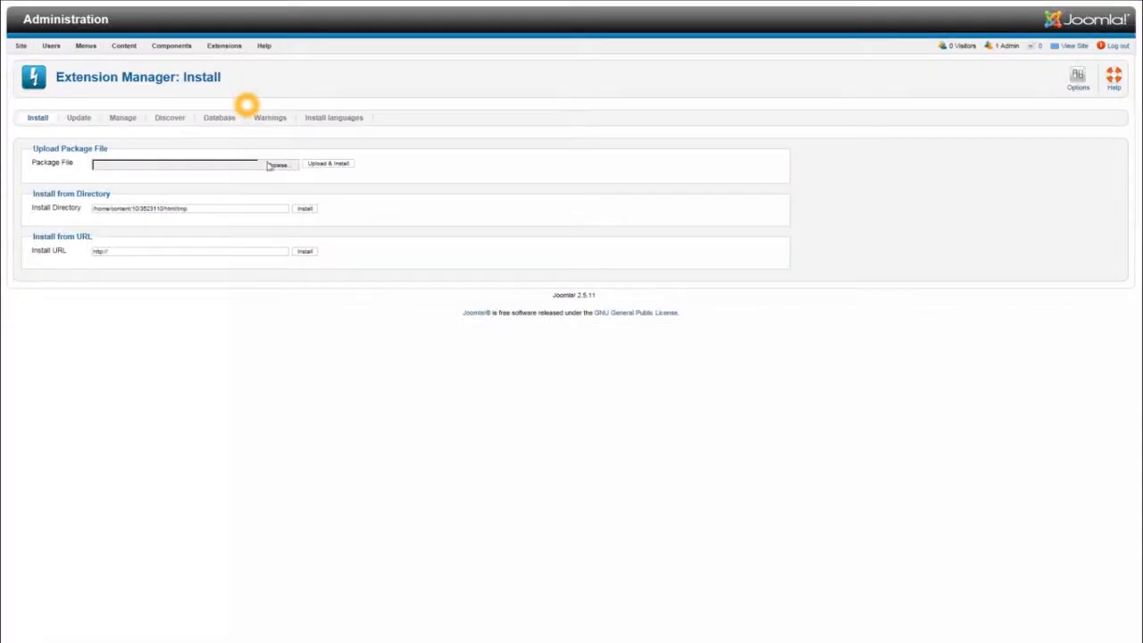
left_click(278, 165)
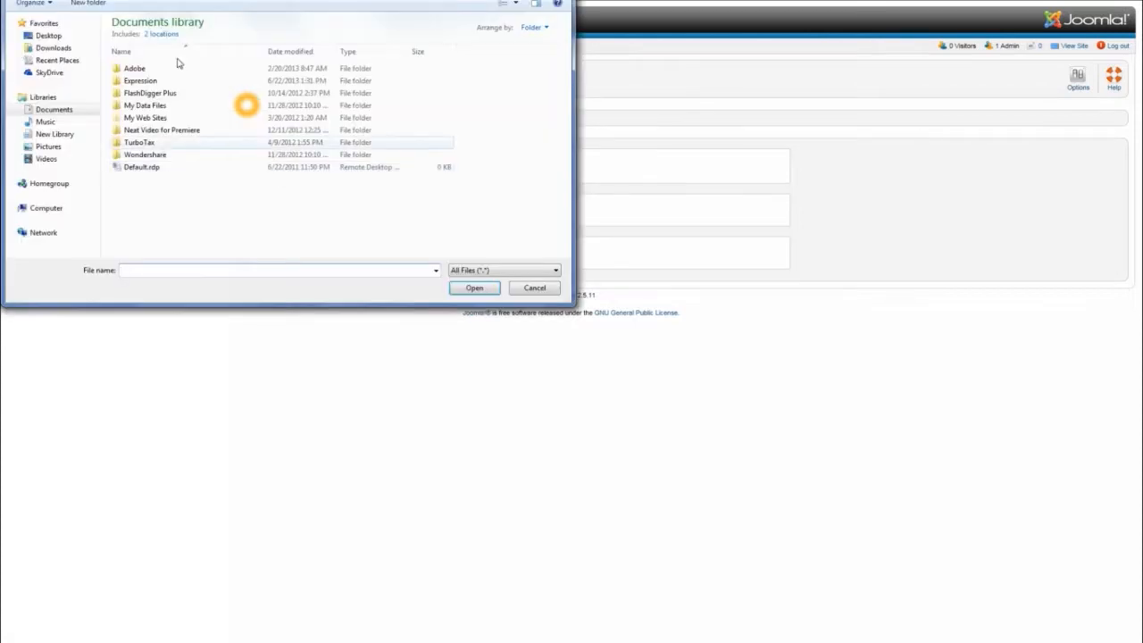
left_click(535, 288)
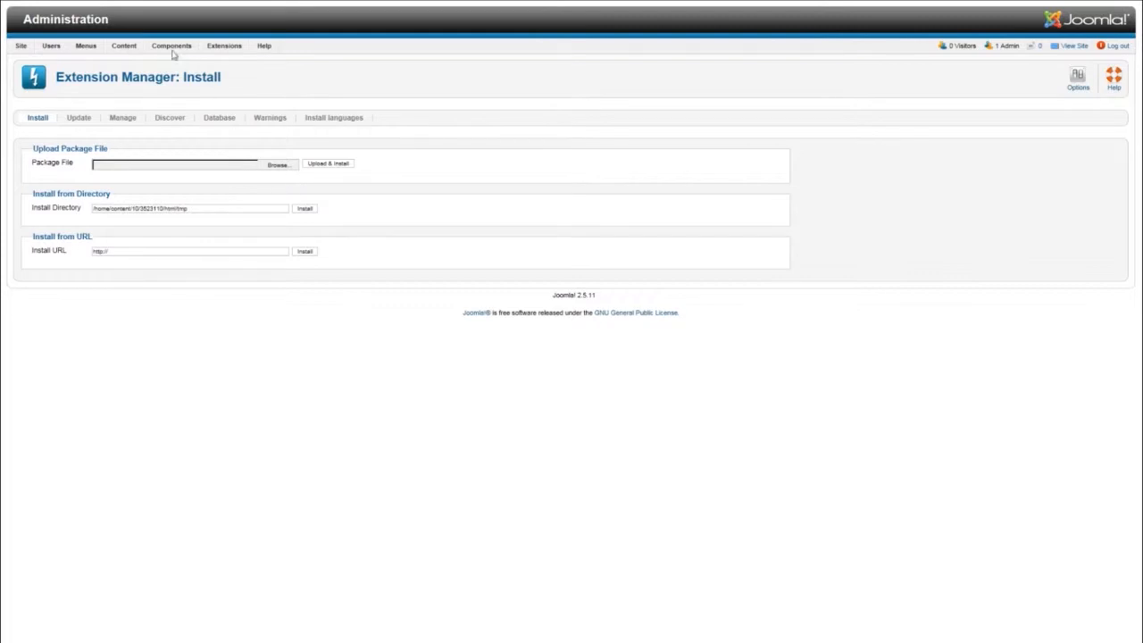
Look through the installed components and the options offered by K2, Primetime Slideshow and V-Tube Pro
mouse_move(170, 51)
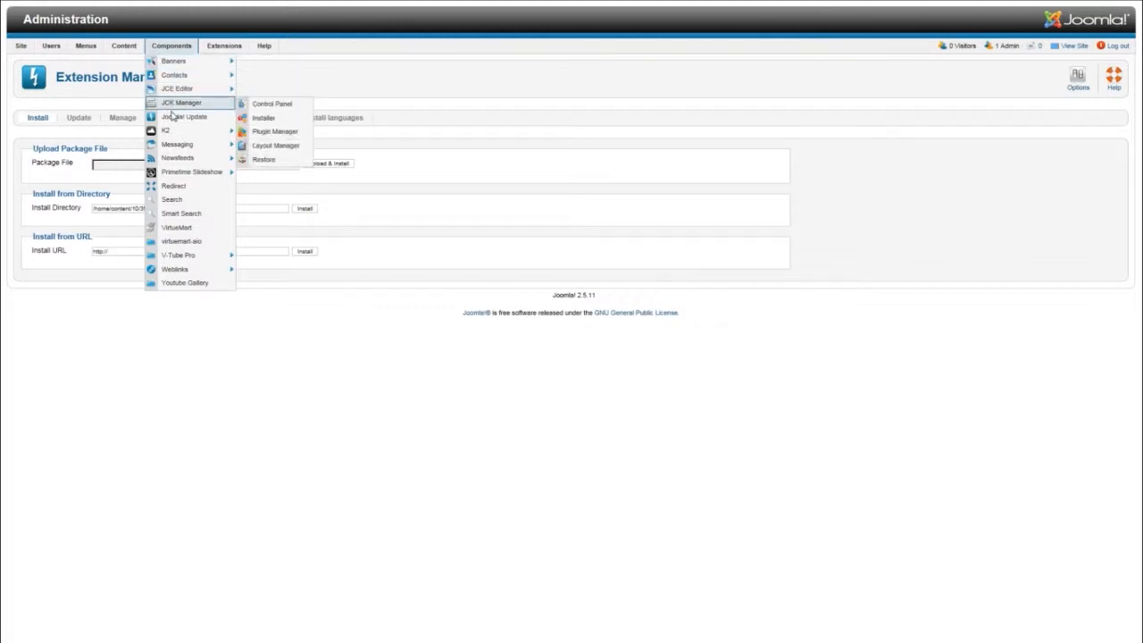
mouse_move(166, 133)
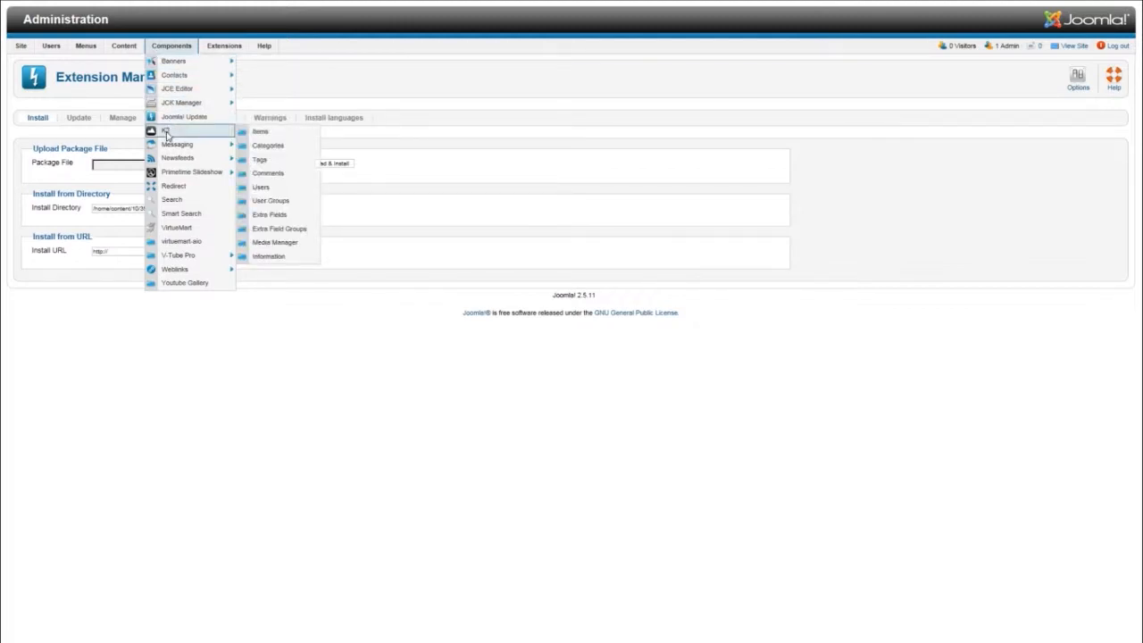
mouse_move(168, 174)
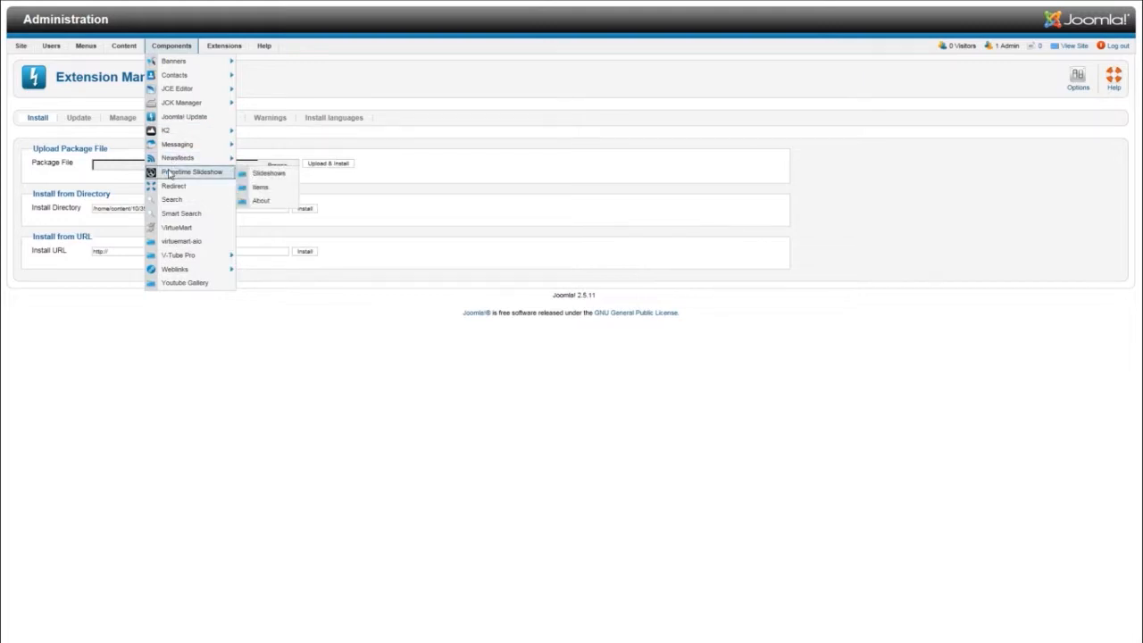
mouse_move(167, 258)
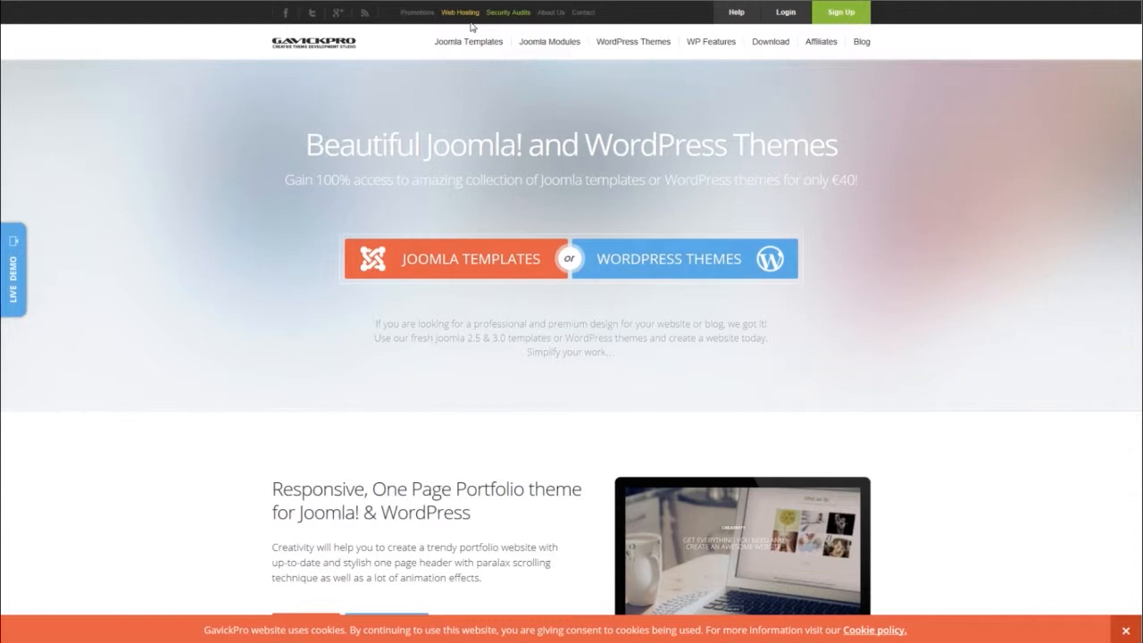
On the GavickPro site, browse the Joomla templates and open the News template's live demo
left_click(441, 237)
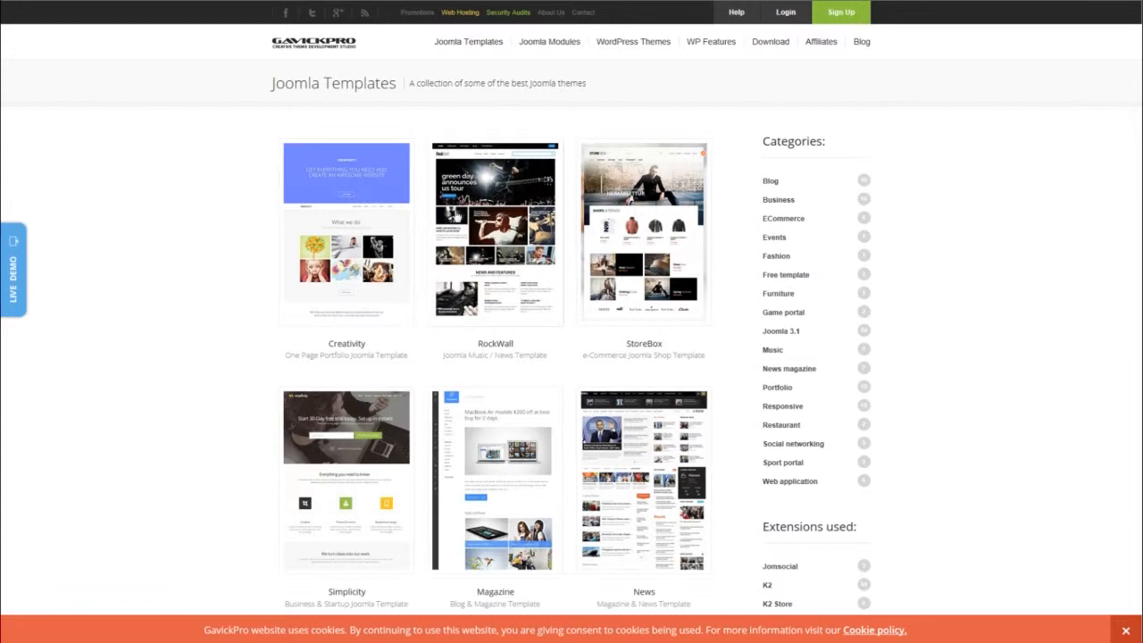
scroll(554, 328, "down", 2)
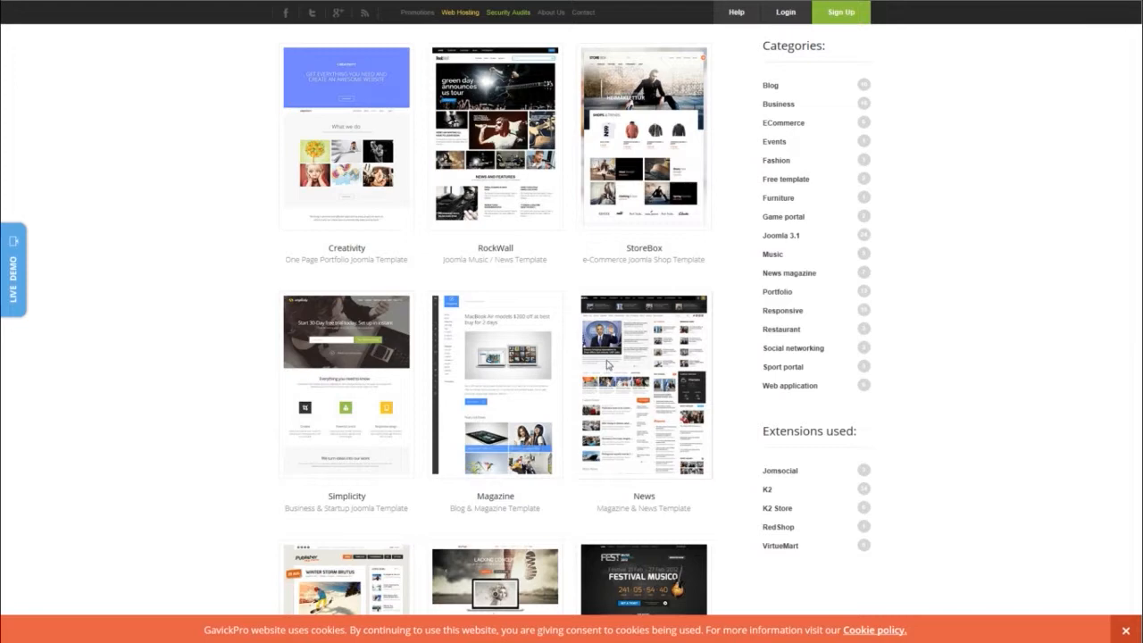
left_click(607, 365)
left_click(776, 159)
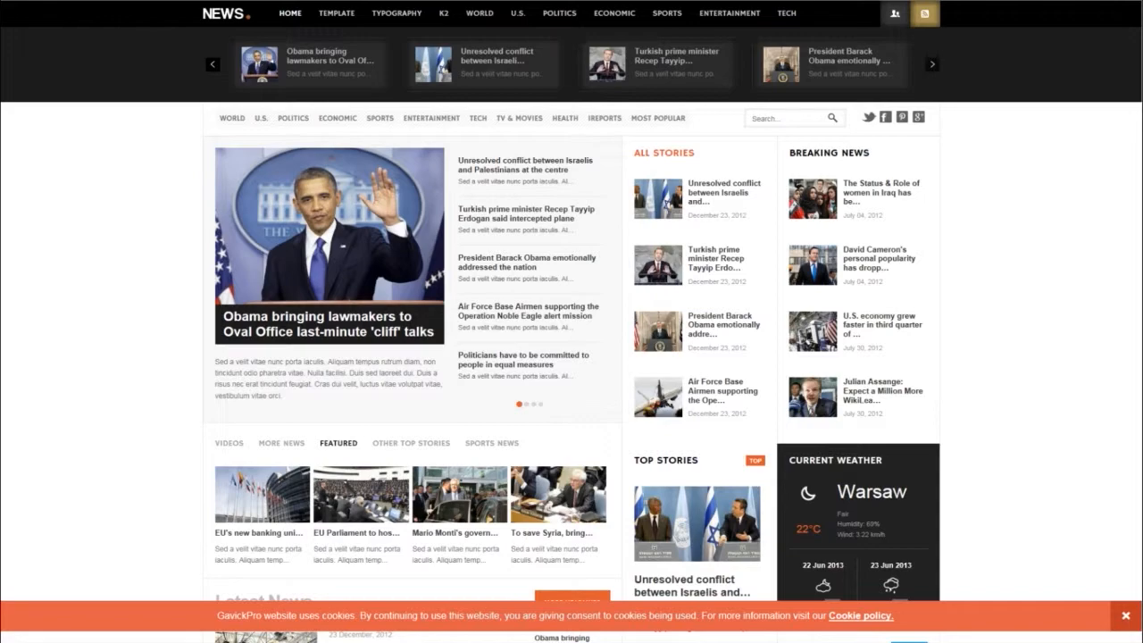
Examine the News template demo's home page layout, from the headline area through to the footer links
scroll(571, 322, "down", 3)
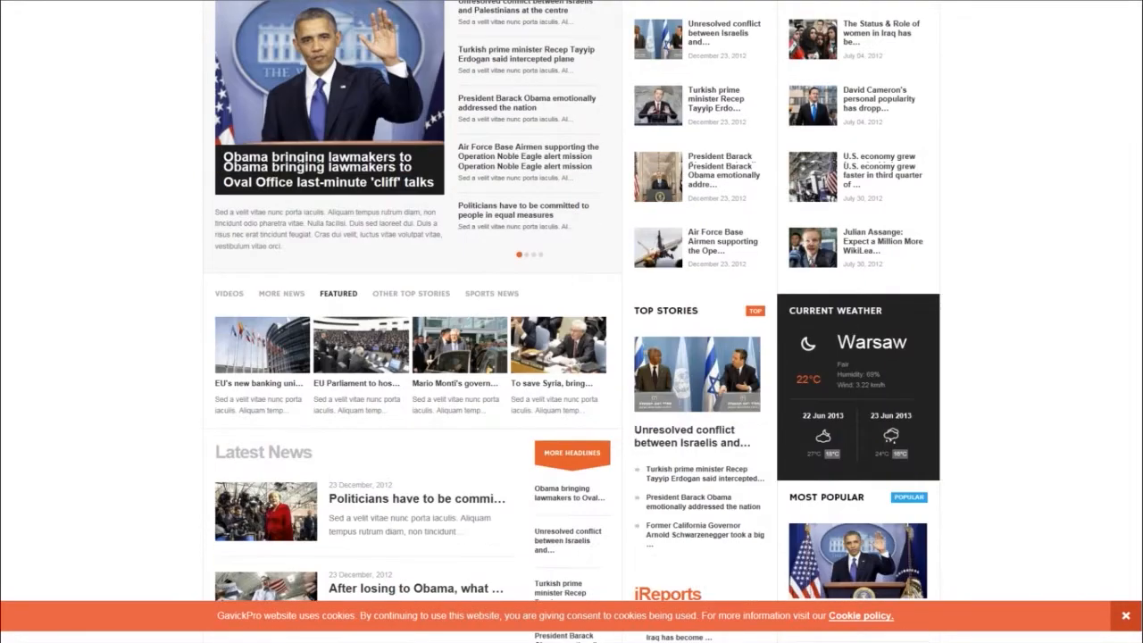
scroll(572, 321, "down", 5)
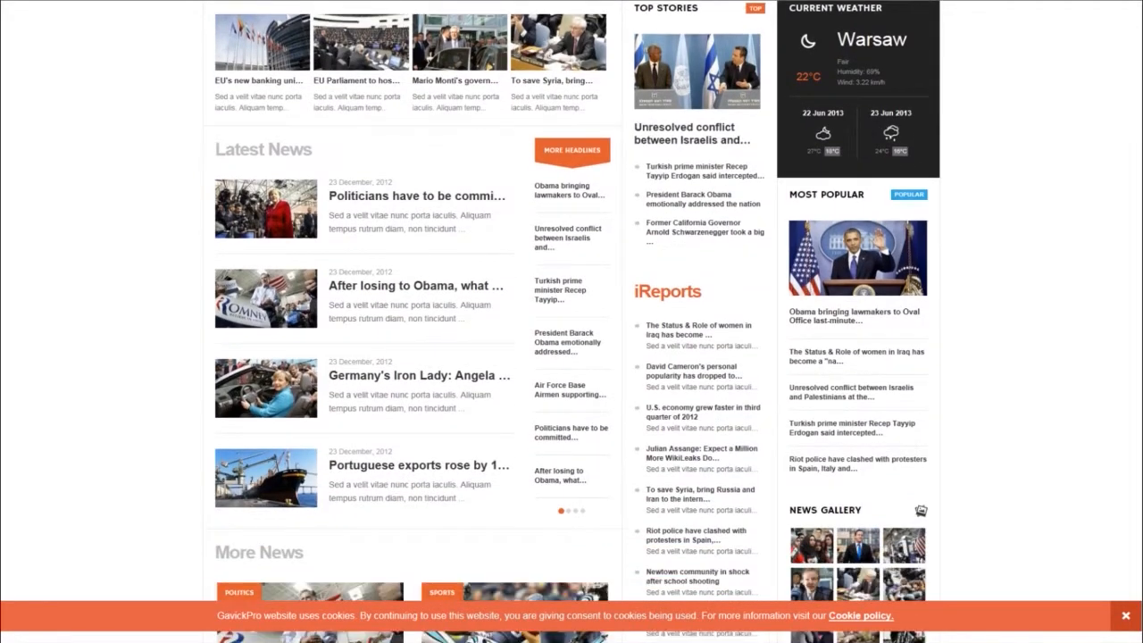
scroll(571, 322, "down", 5)
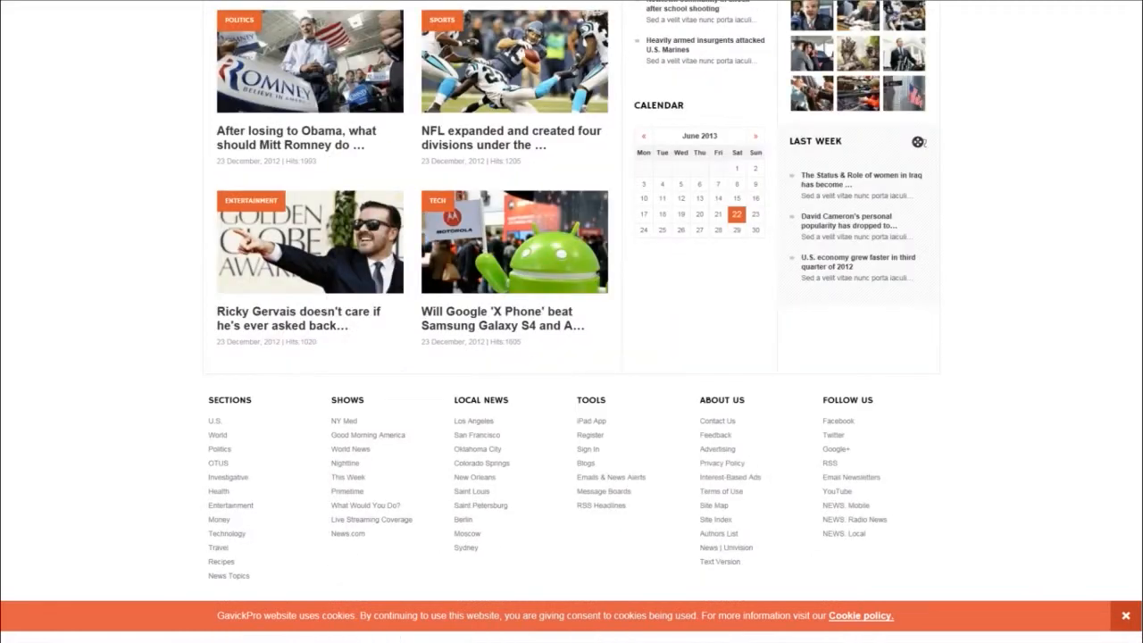
scroll(572, 322, "up", 15)
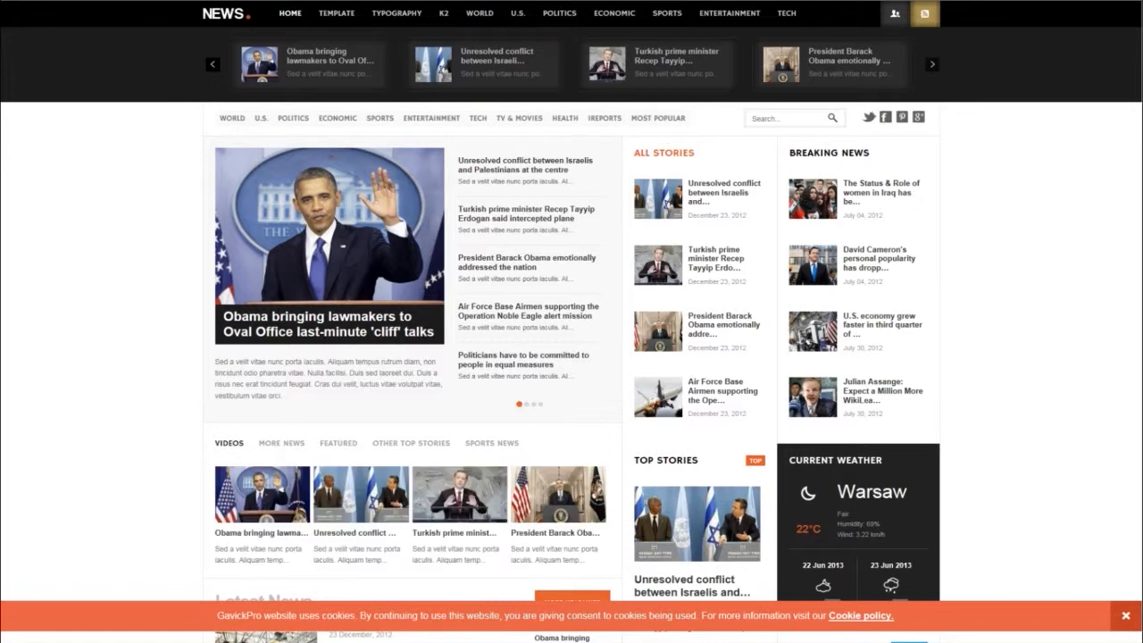
scroll(571, 321, "down", 12)
scroll(571, 322, "up", 8)
scroll(571, 321, "up", 4)
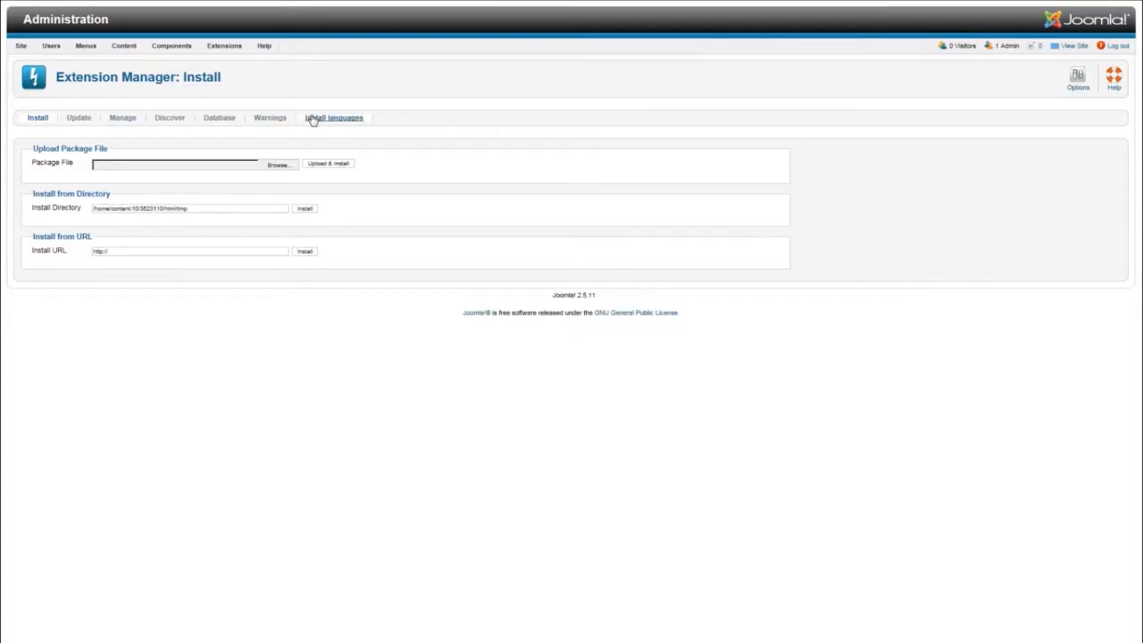
Return to the Joomla administration, list the installed templates in the Template Manager and open the It_cinema2 details and files
mouse_move(230, 50)
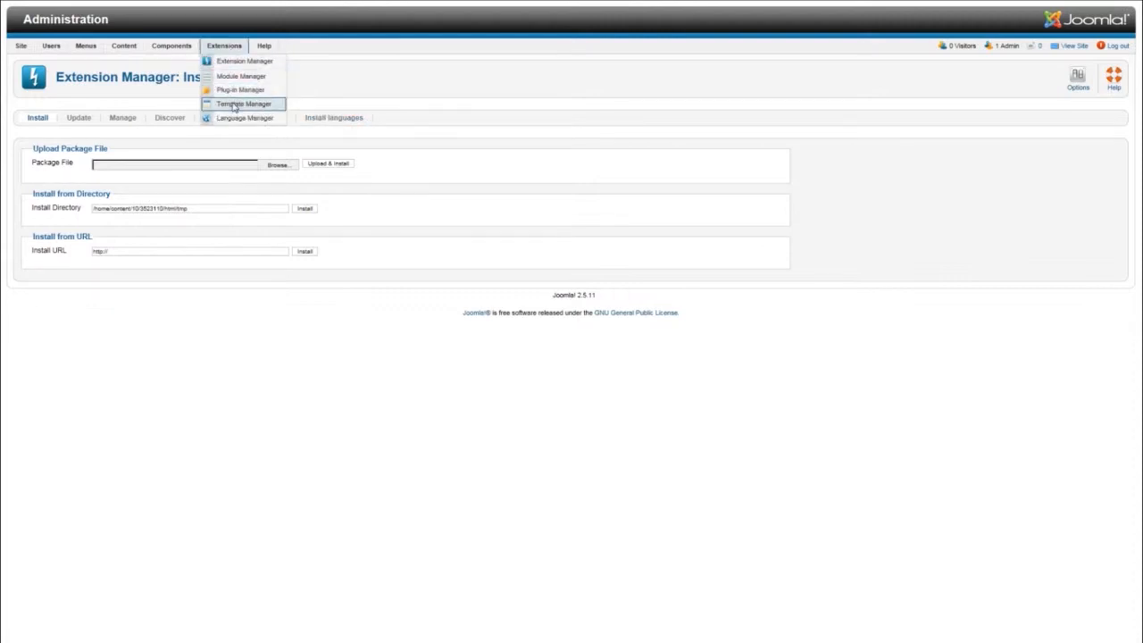
left_click(234, 105)
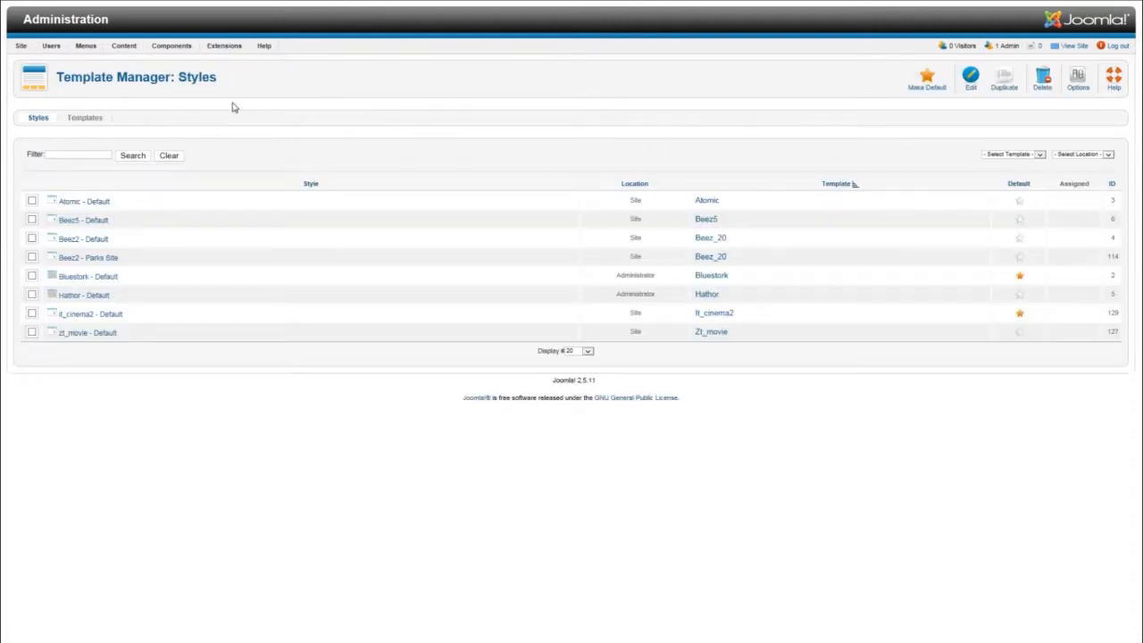
left_click(86, 123)
scroll(194, 357, "down", 5)
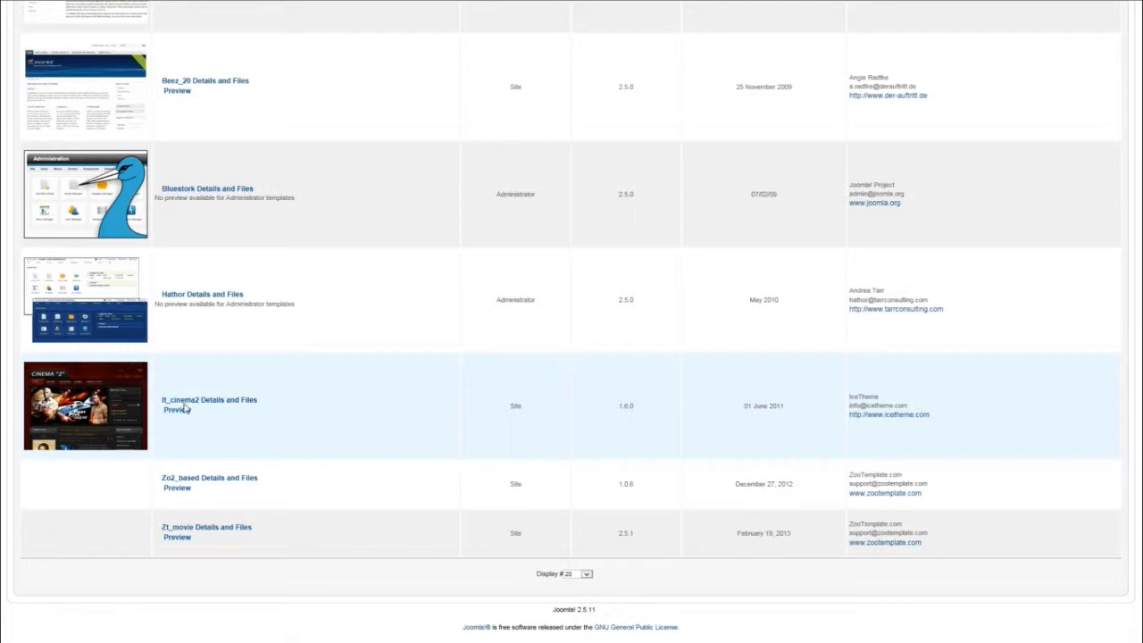
left_click(186, 402)
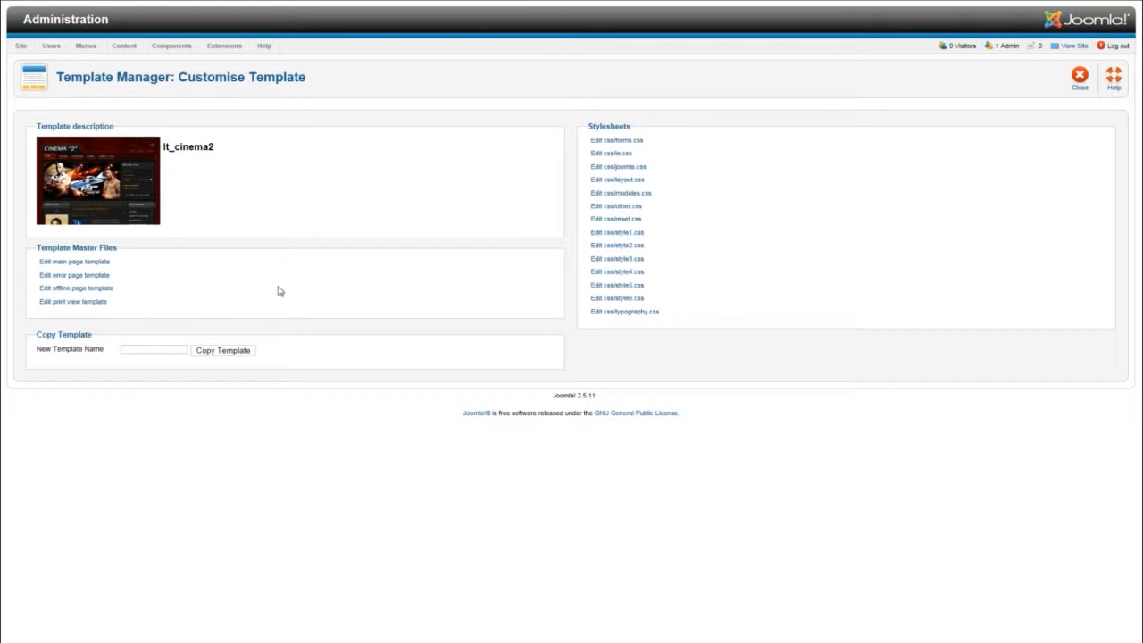
Examine the source code of It_cinema2's main page template, index.php, and close the file without saving
left_click(96, 263)
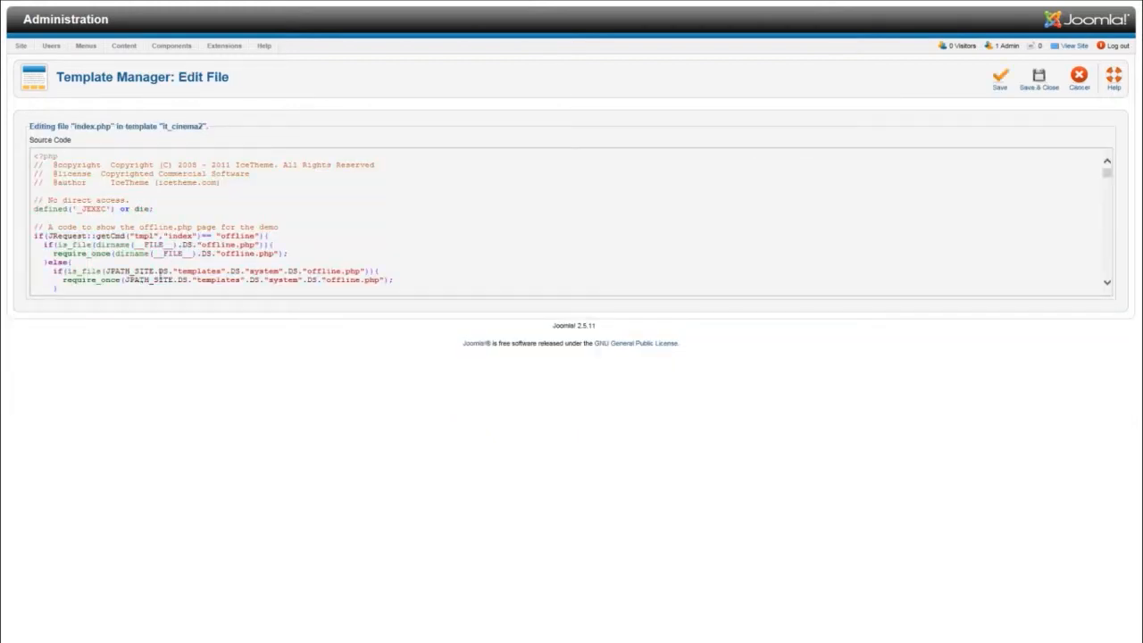
scroll(333, 246, "down", 5)
scroll(333, 246, "down", 5)
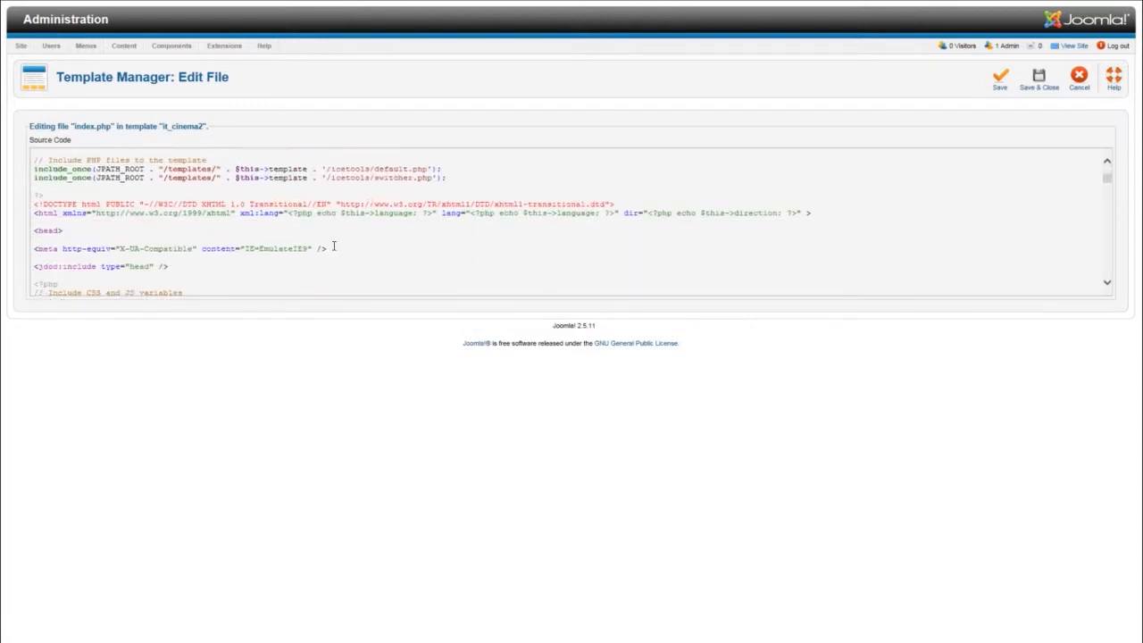
scroll(333, 247, "down", 5)
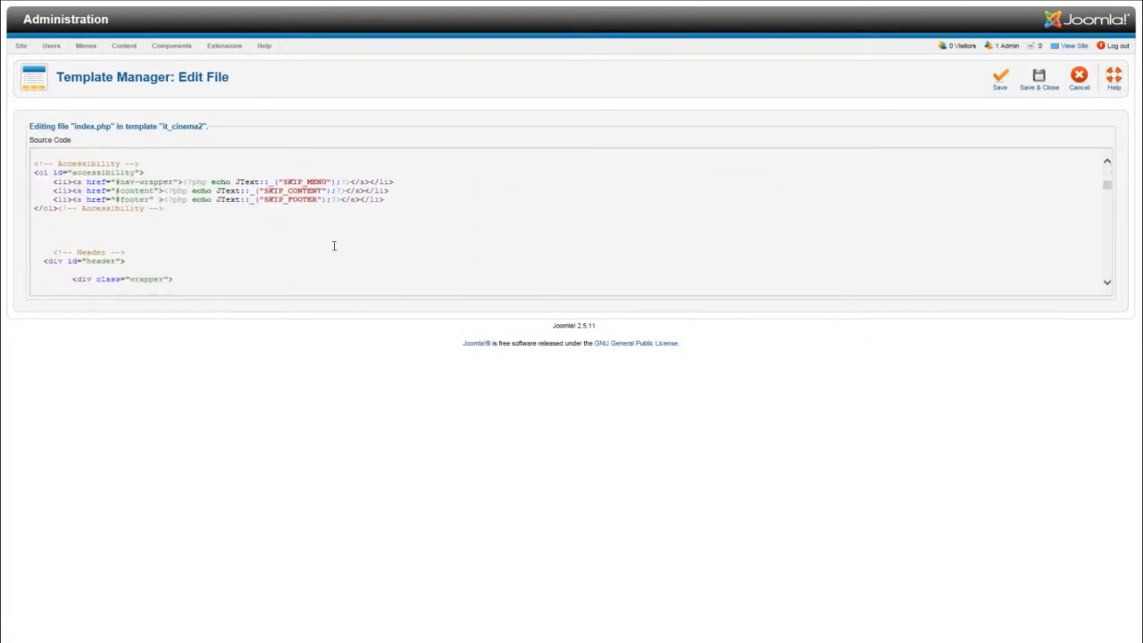
scroll(333, 246, "down", 5)
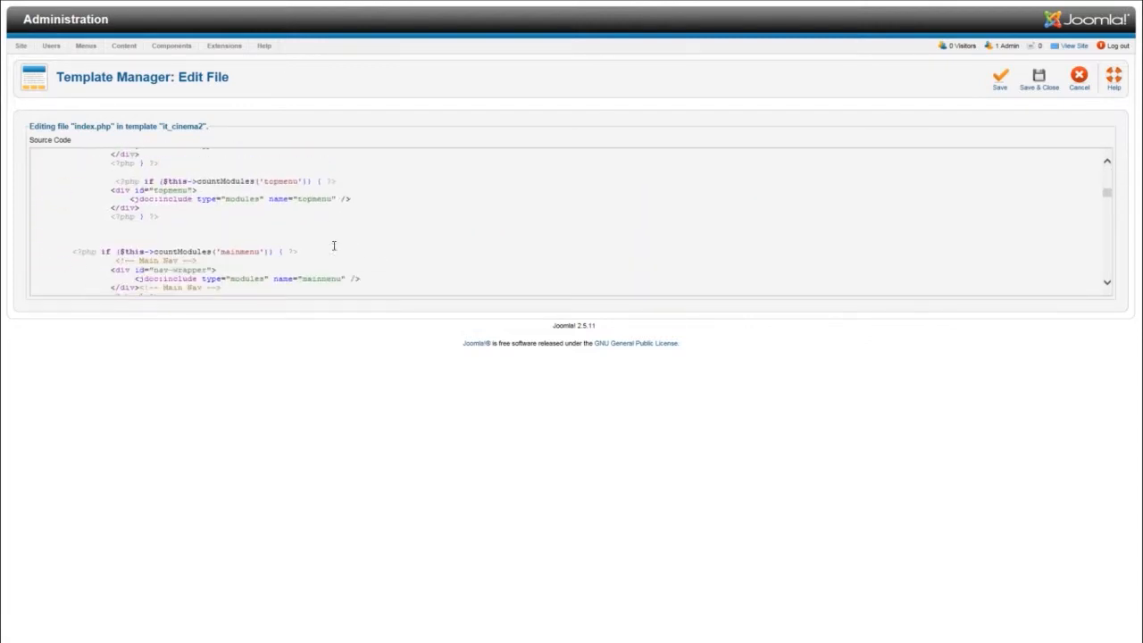
scroll(332, 246, "down", 5)
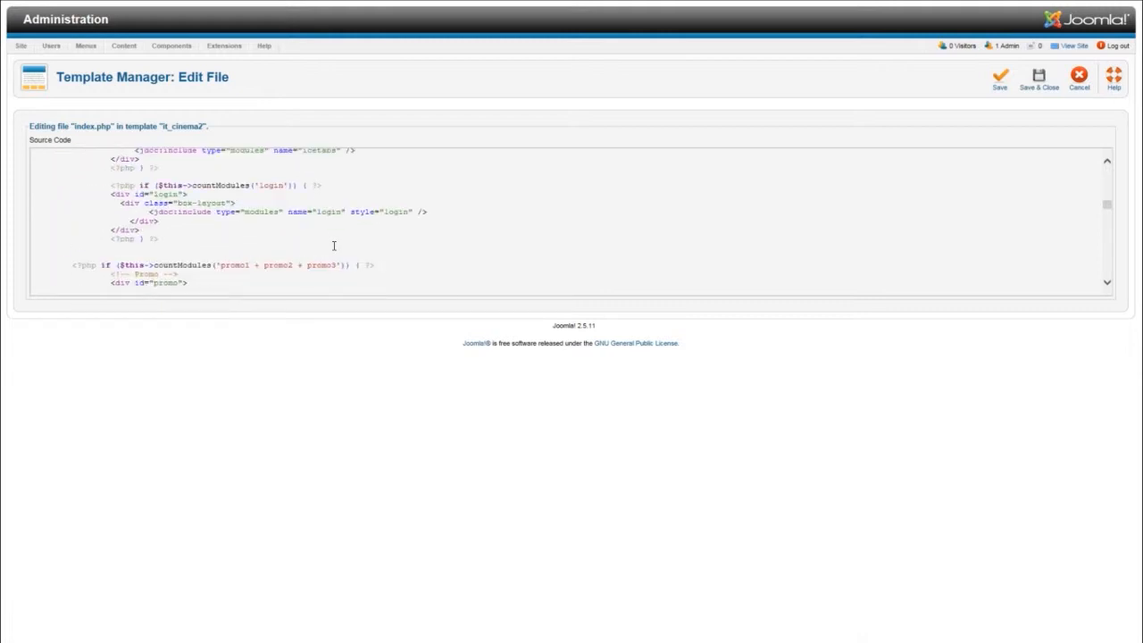
scroll(366, 219, "down", 3)
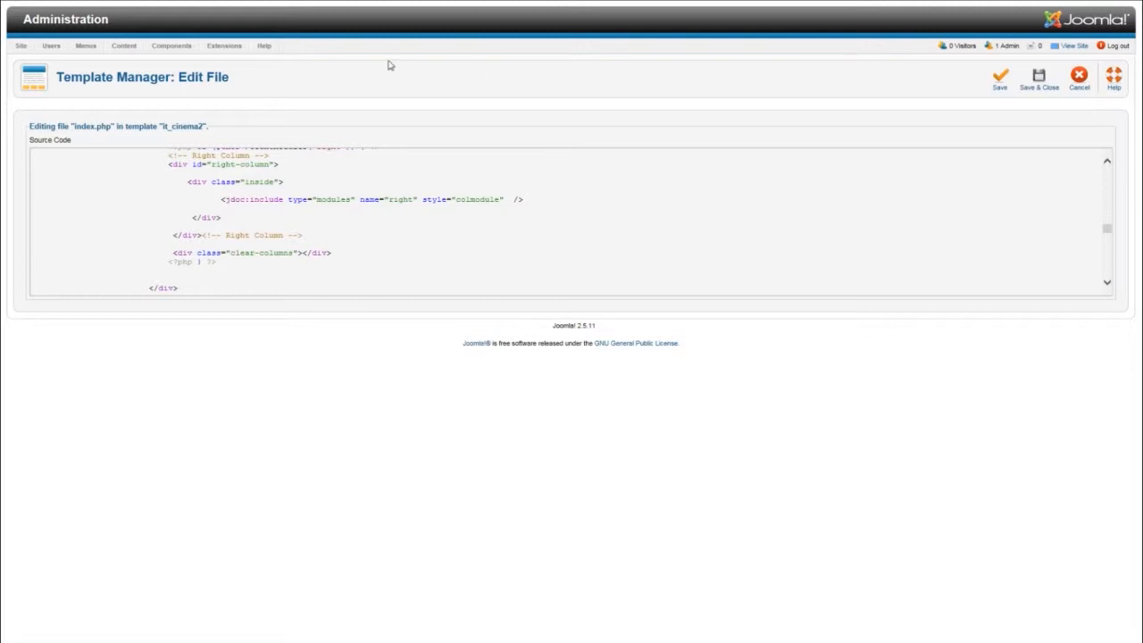
left_click(1079, 80)
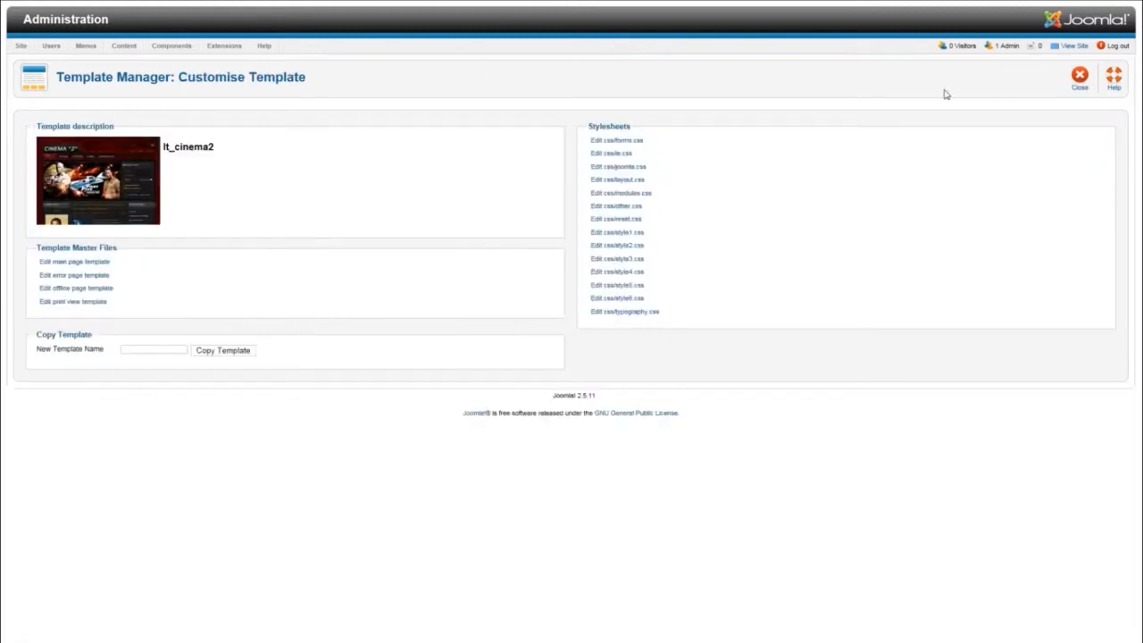